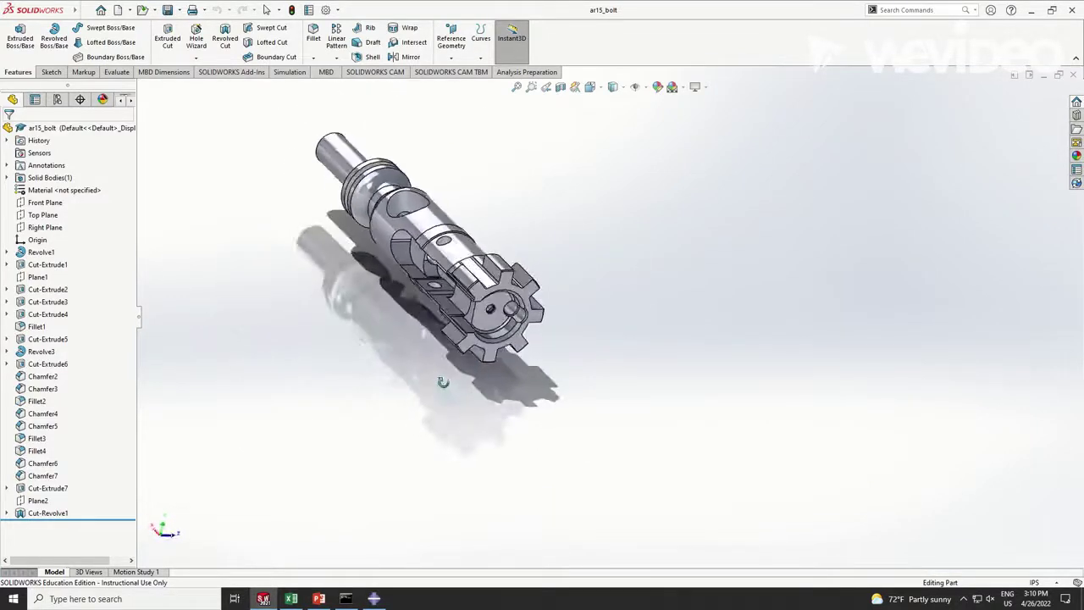
Step: Save a copy of the bolt part in IGES format as ar15_bolt in Downloads, replacing the existing file
click(179, 9)
click(191, 40)
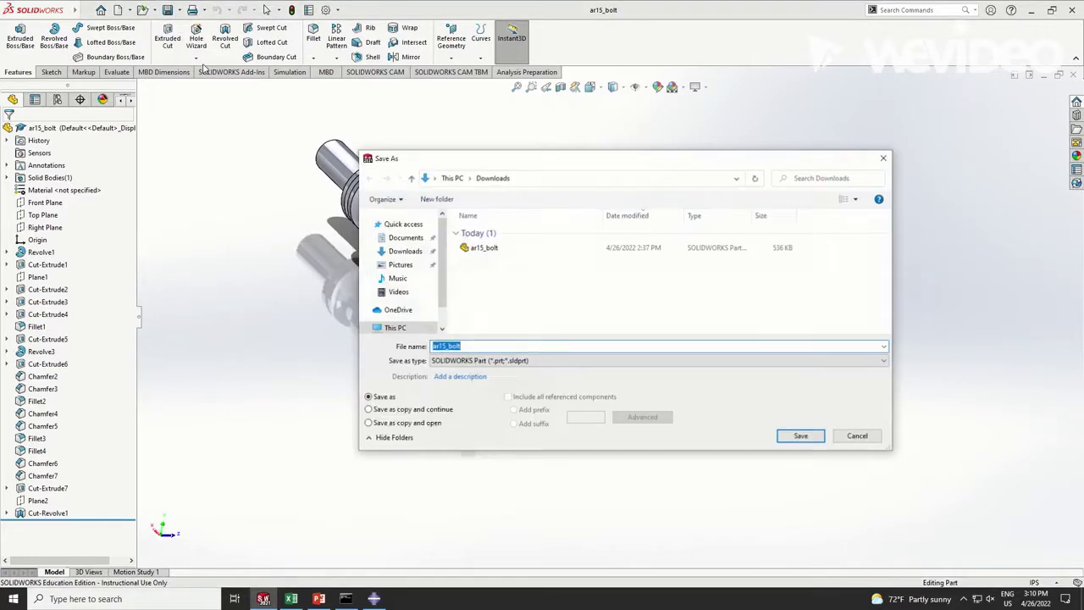
click(502, 361)
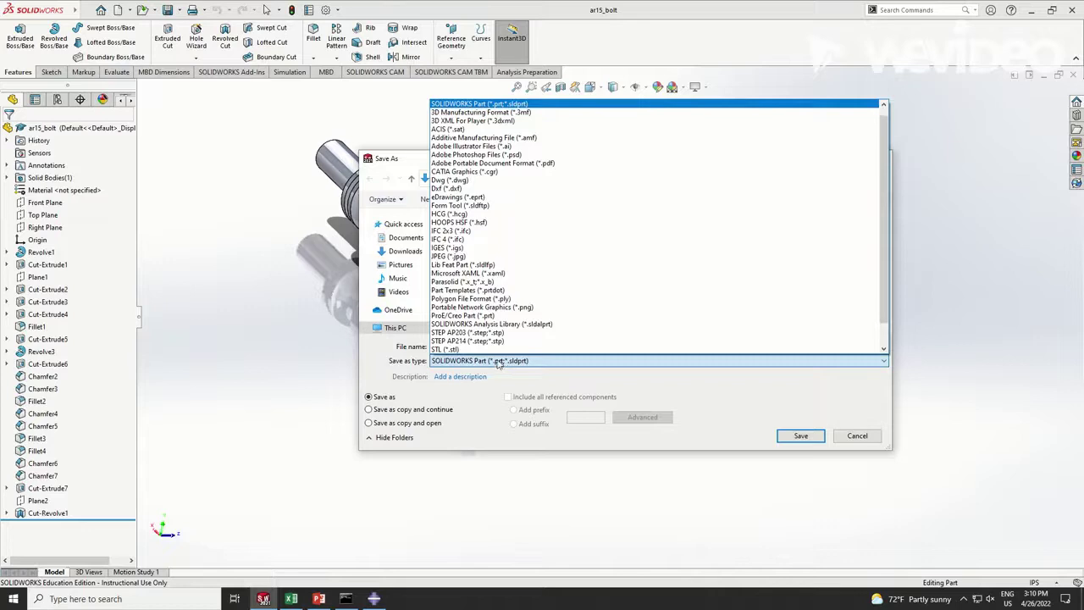
click(498, 249)
click(783, 458)
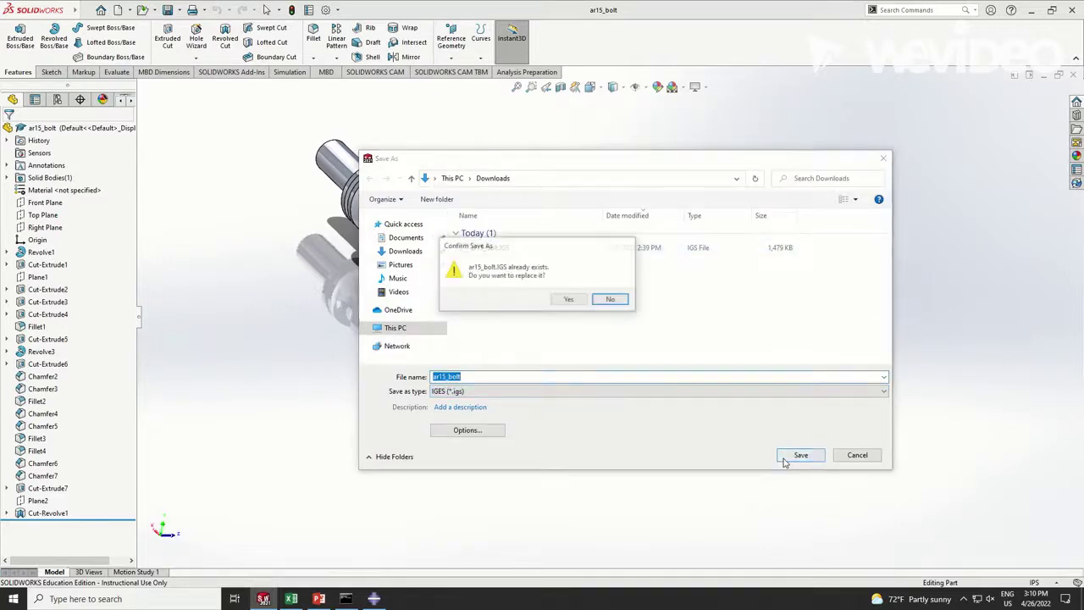
click(569, 300)
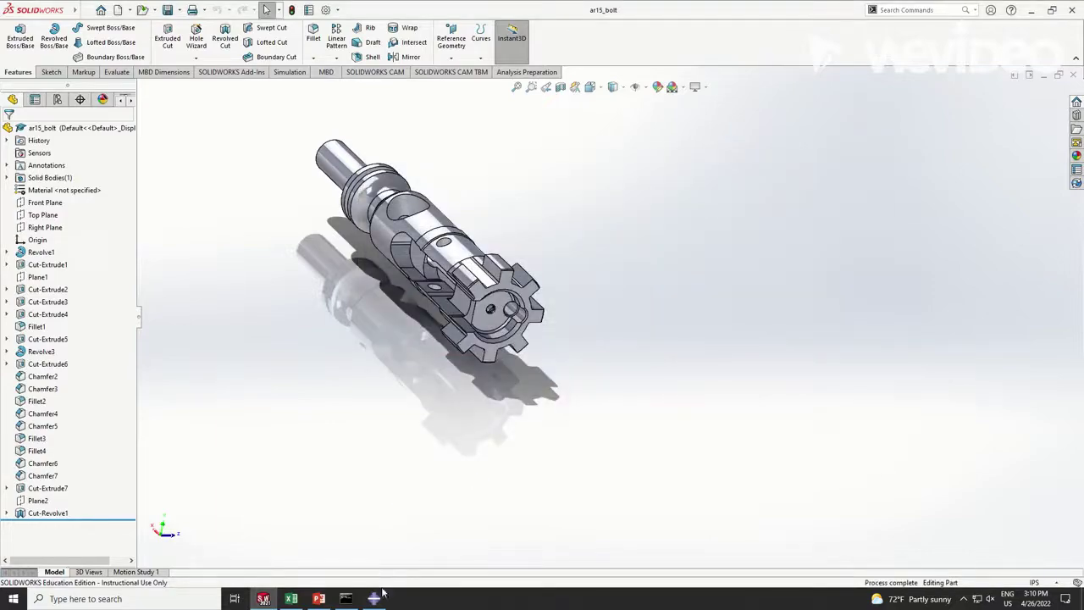
Step: Switch to Abaqus/CAE and start a part import with the file filter set to IGES
click(374, 599)
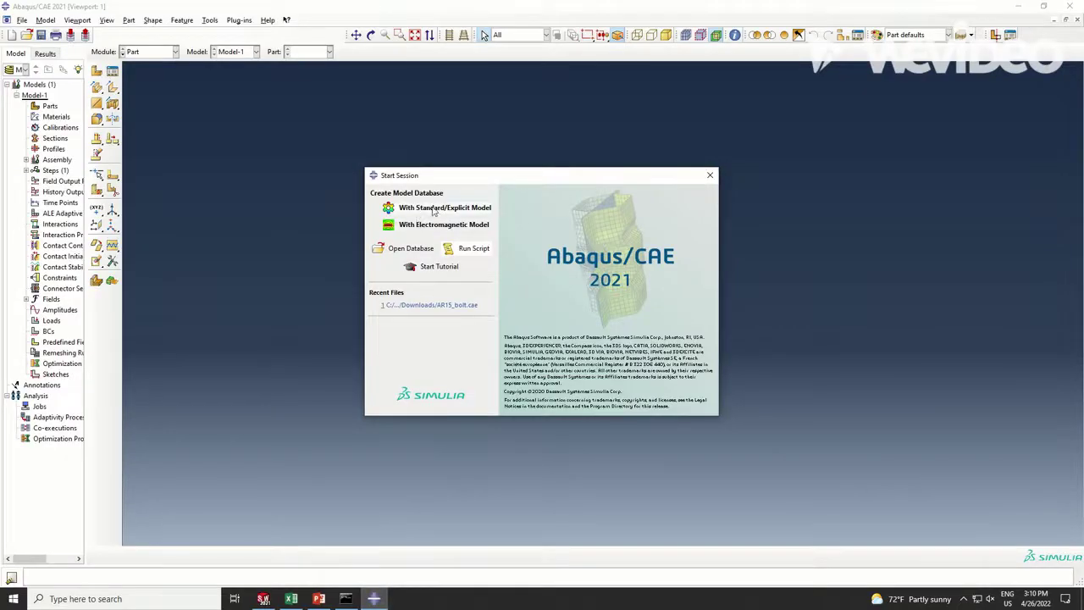
click(709, 175)
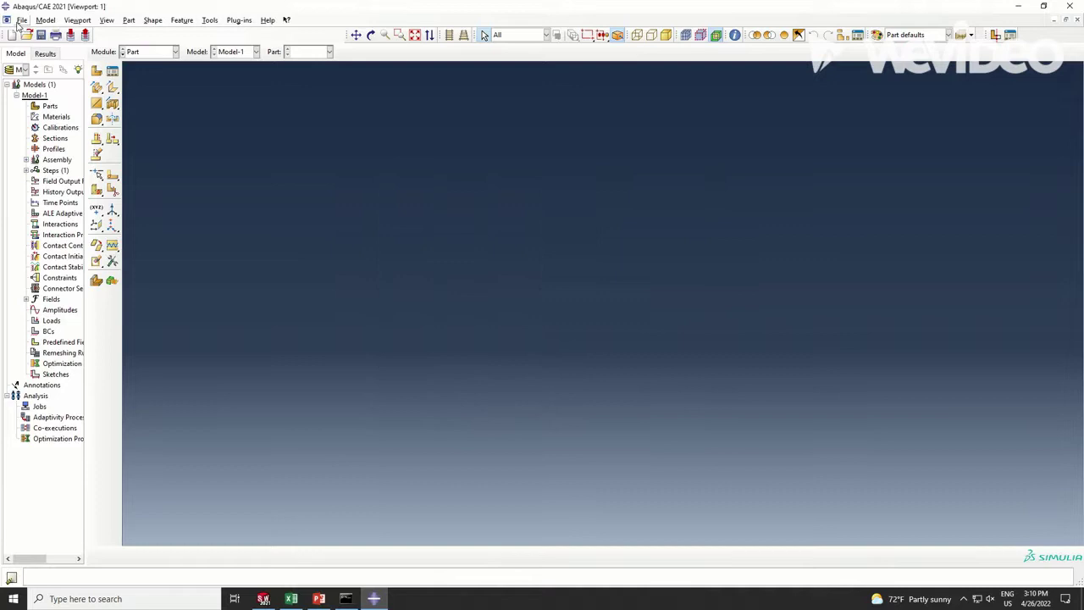
click(22, 19)
mouse_move(52, 165)
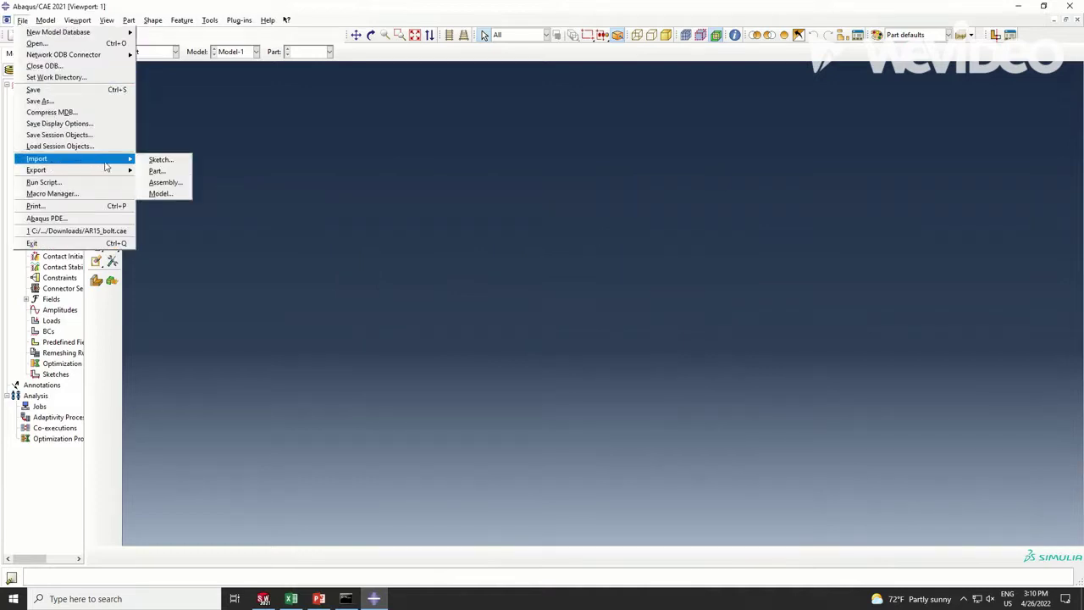
click(168, 171)
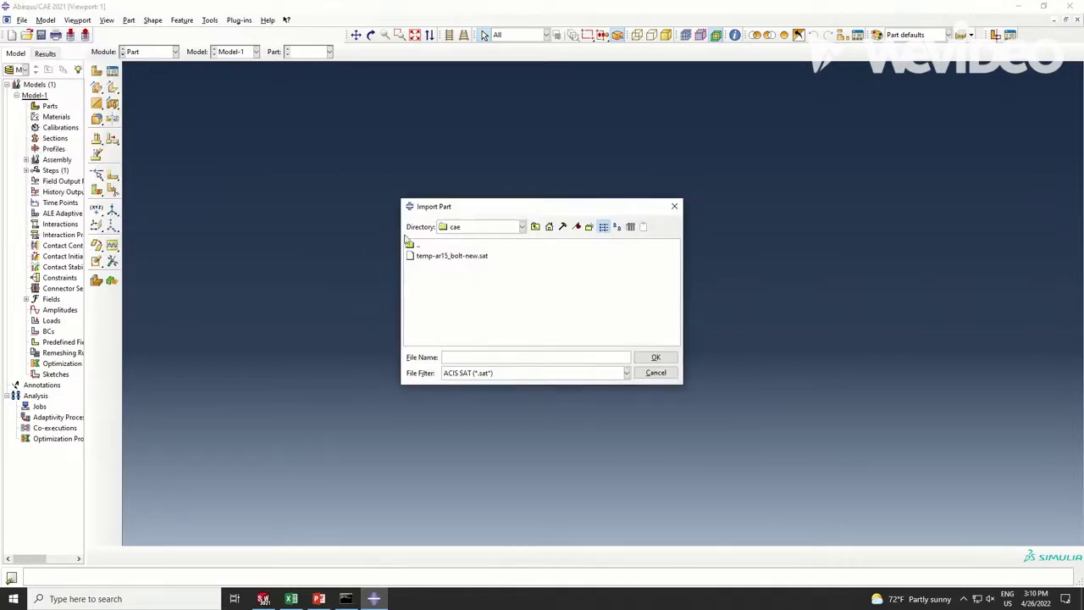
click(472, 373)
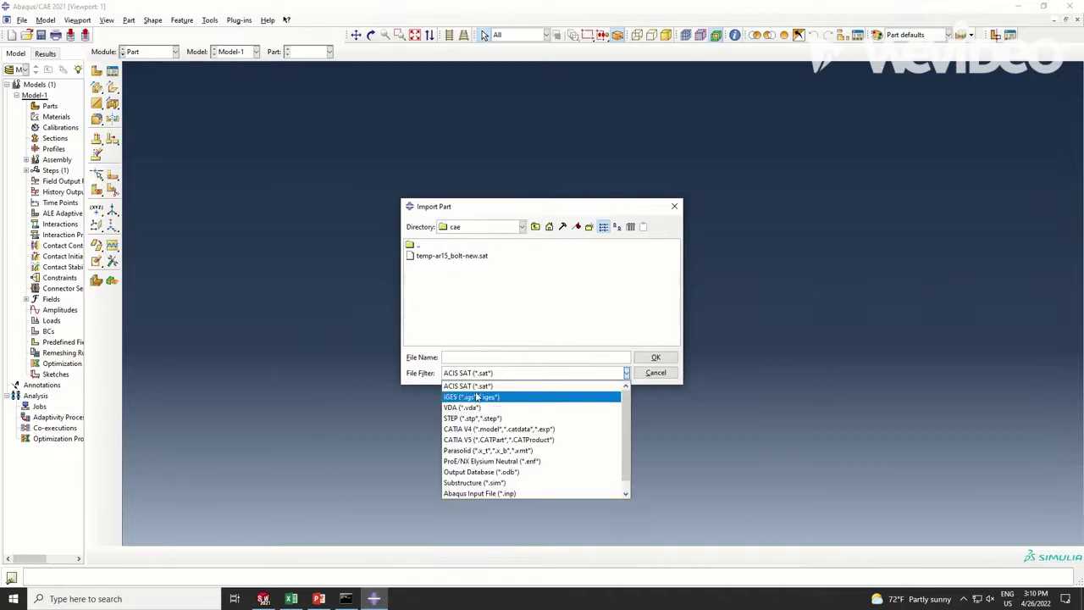
click(491, 398)
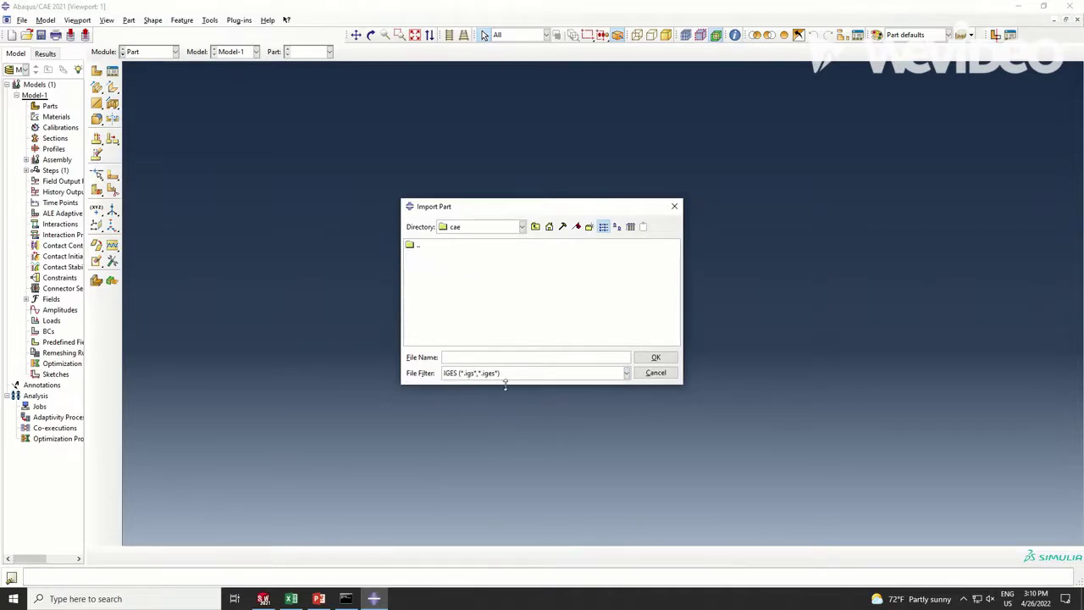
Step: Import ar15_bolt.IGS from the Downloads folder as a part with the default import options and dismiss the geometry warning
click(496, 226)
click(481, 252)
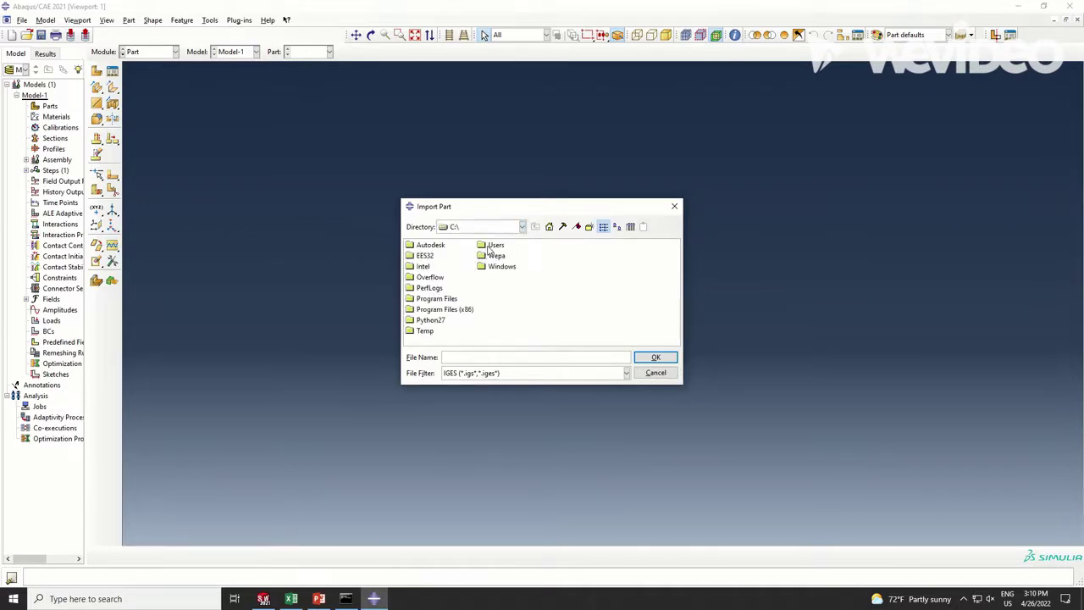
double_click(491, 246)
double_click(428, 266)
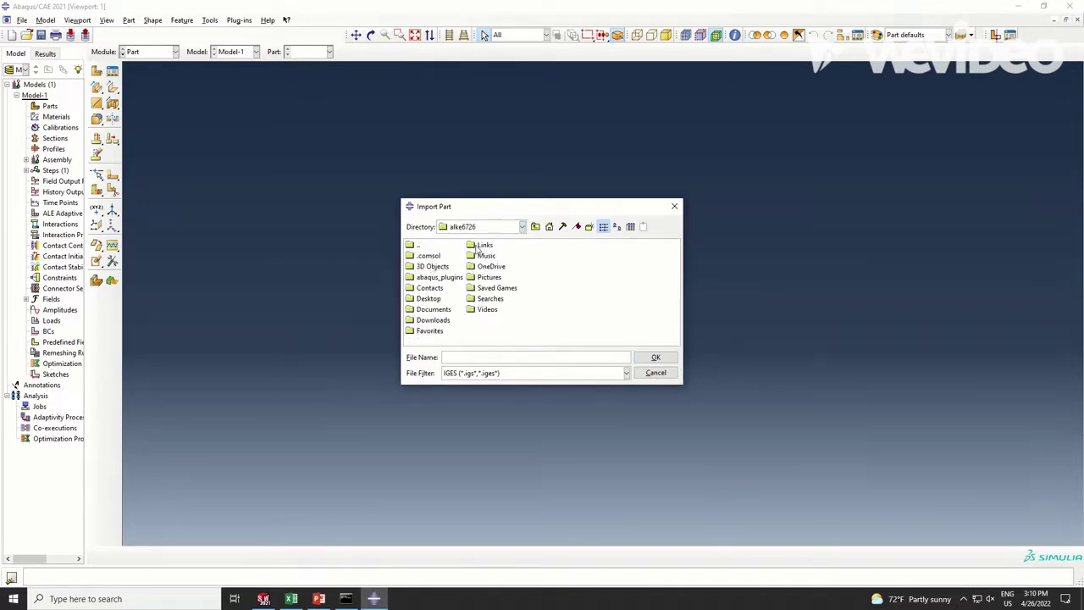
double_click(430, 320)
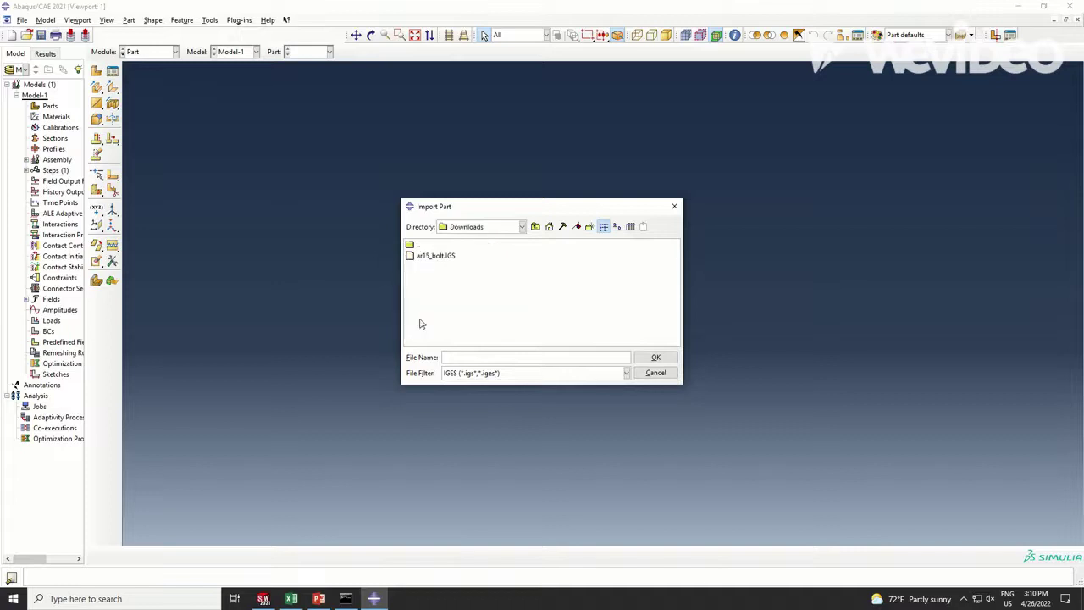
click(434, 257)
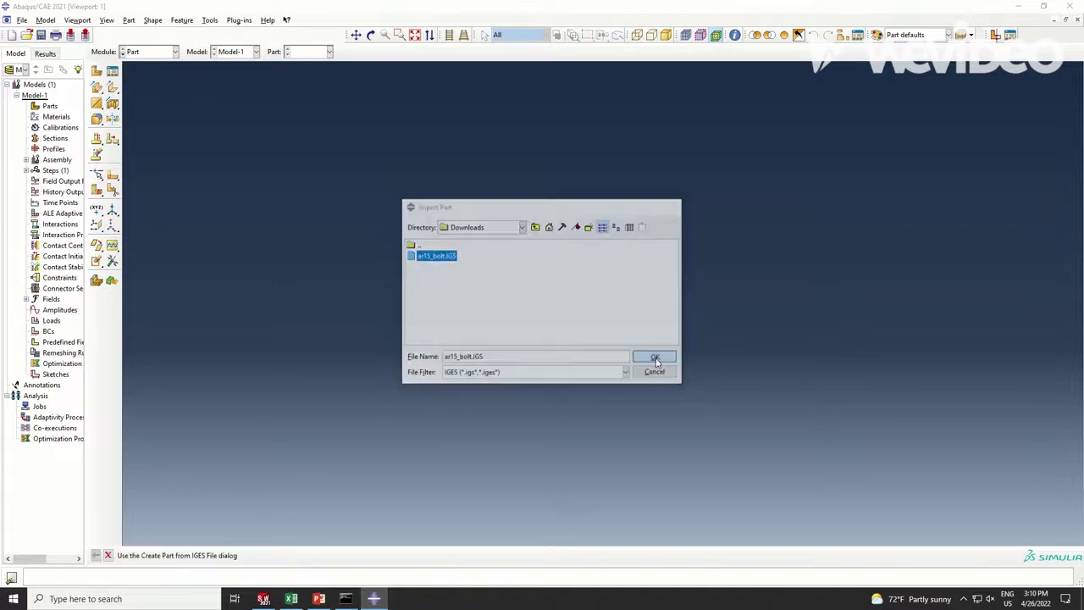
click(655, 357)
click(51, 255)
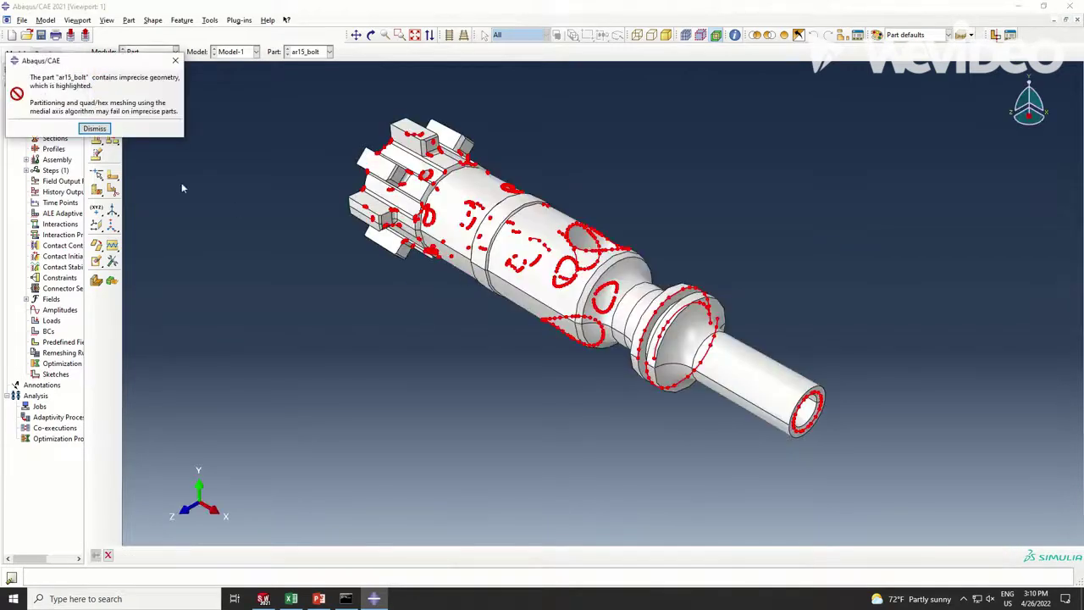
drag(108, 54, 261, 202)
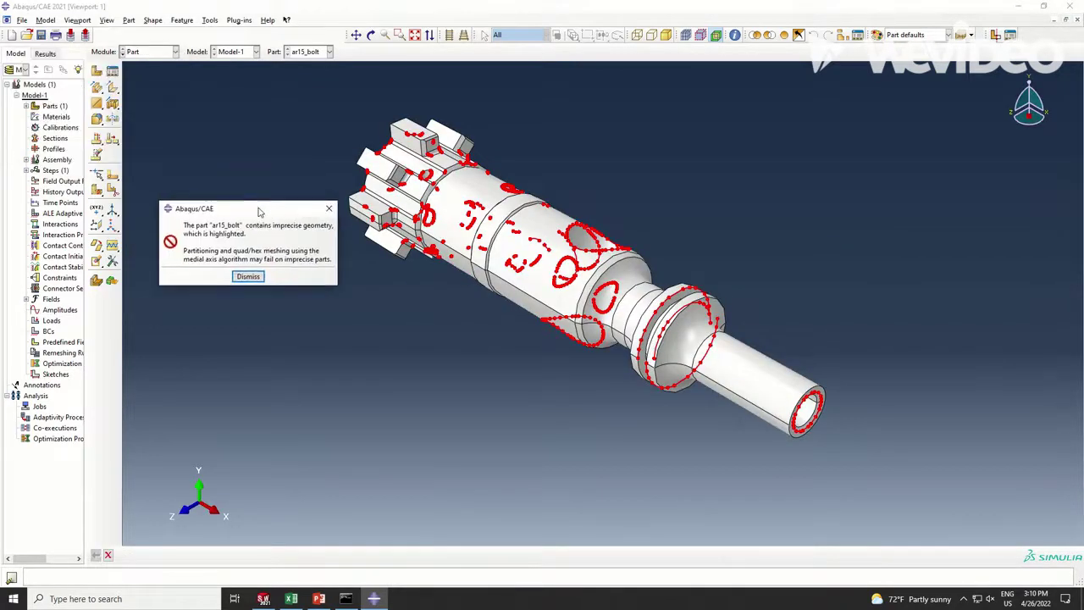
click(248, 277)
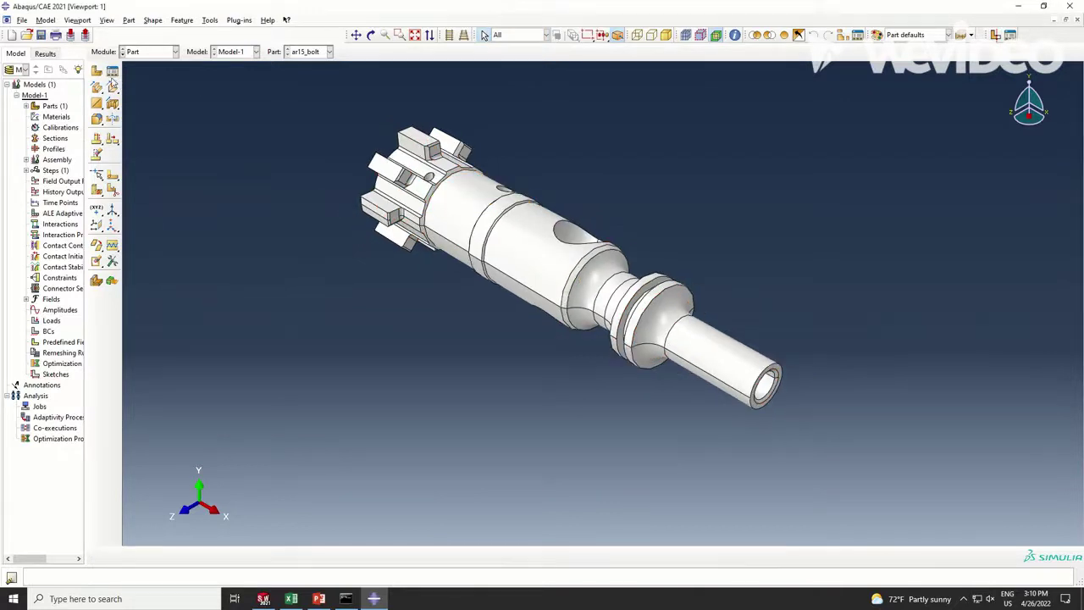
Step: Create a material named S7 Steel in the Property module
click(154, 52)
click(144, 69)
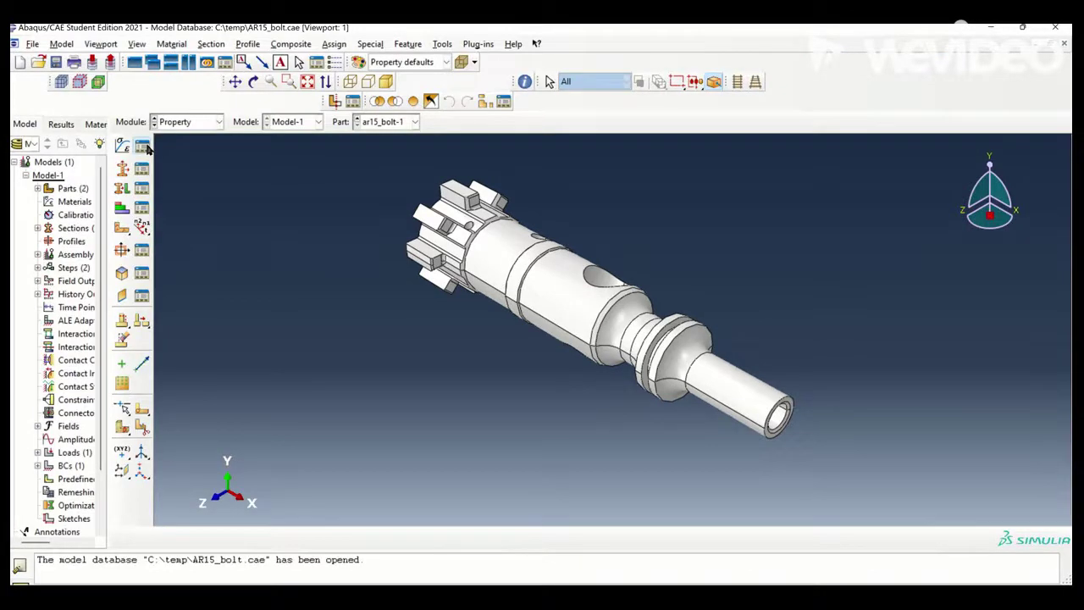
click(142, 141)
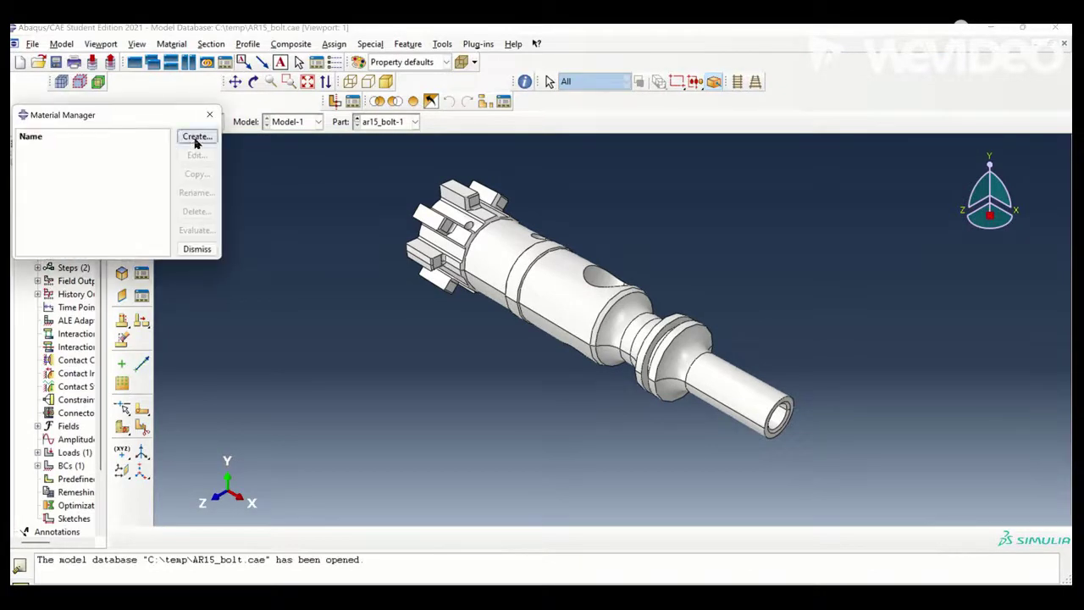
click(195, 137)
text(S7)
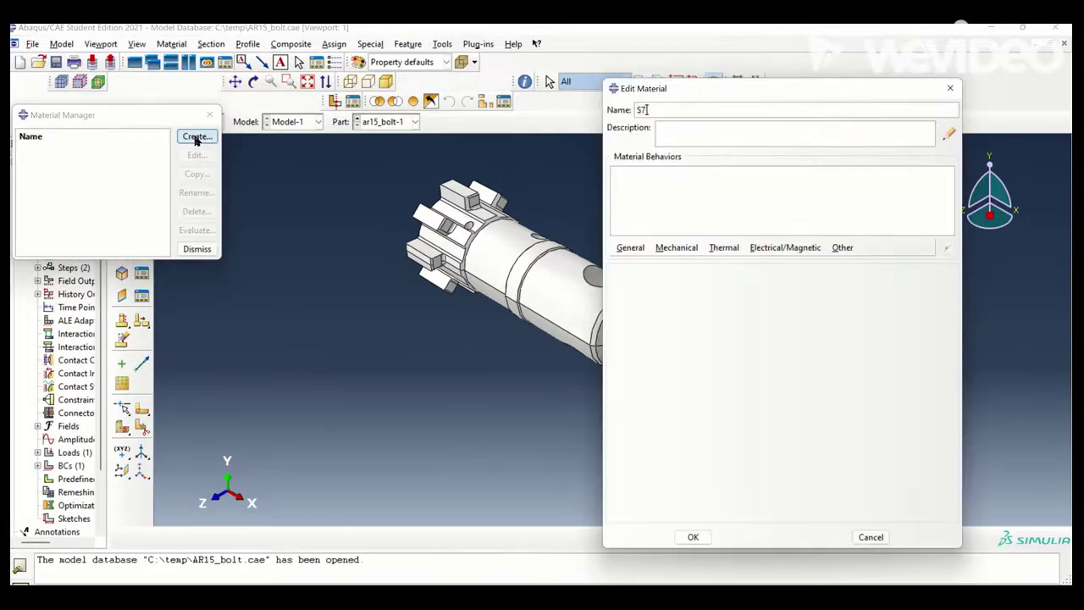
text( Steel)
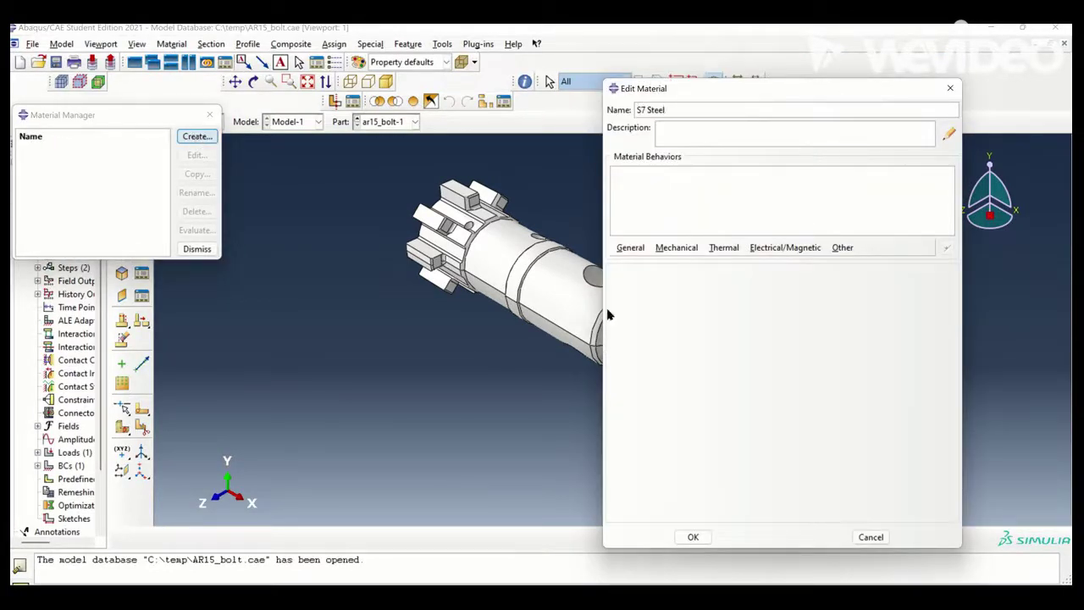
Step: Add a uniform mass density of 0.284 to the S7 Steel material
click(642, 249)
click(642, 263)
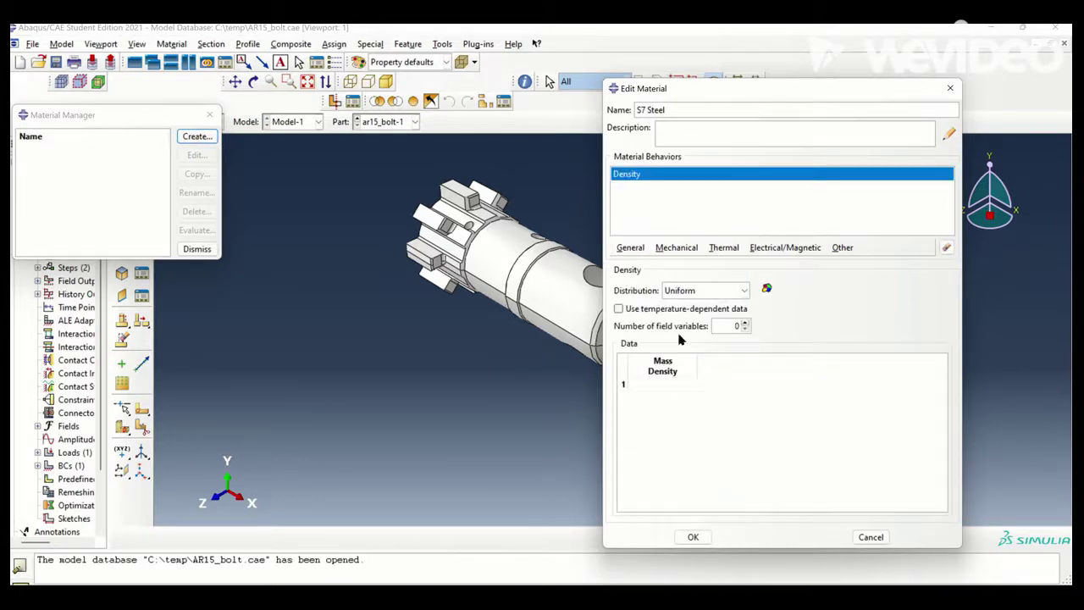
click(677, 386)
text(0.284)
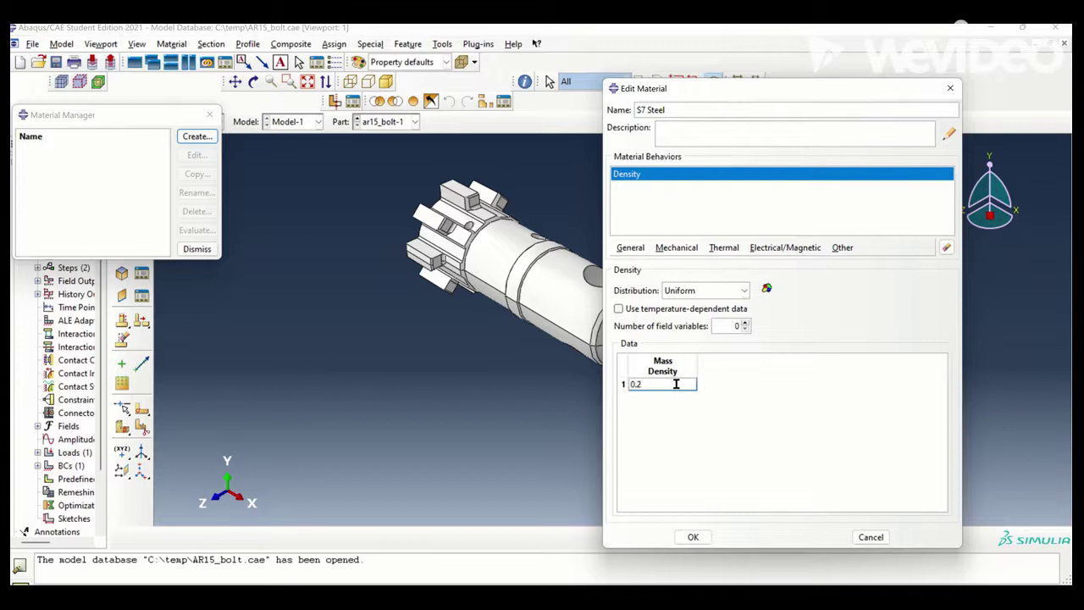
Step: Give S7 Steel isotropic elastic behavior with Young's modulus 19e9 and Poisson's ratio 0.29, and save the material
click(676, 252)
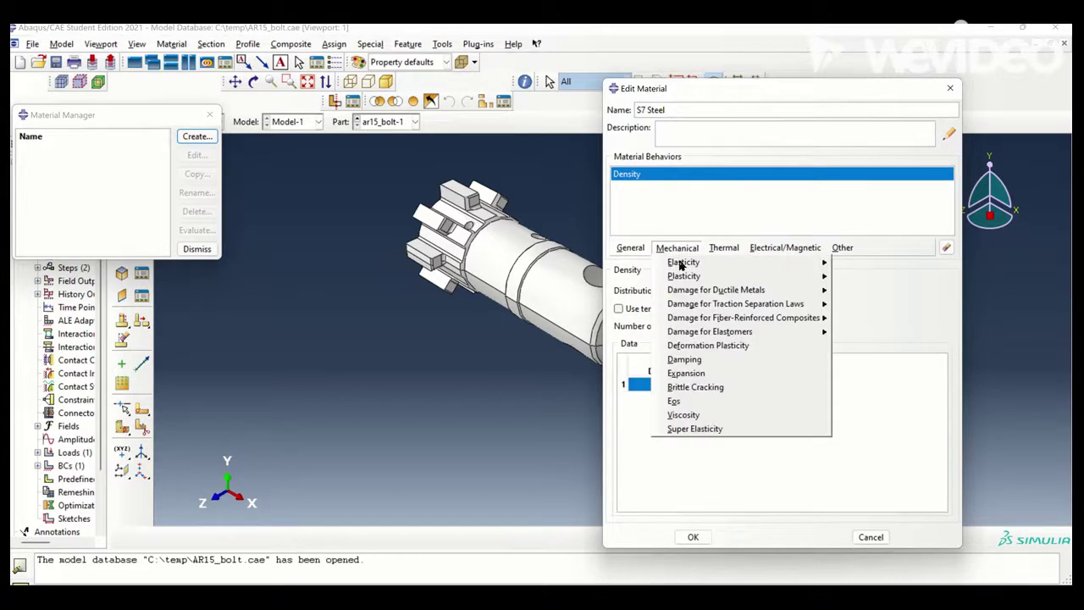
mouse_move(681, 265)
click(851, 267)
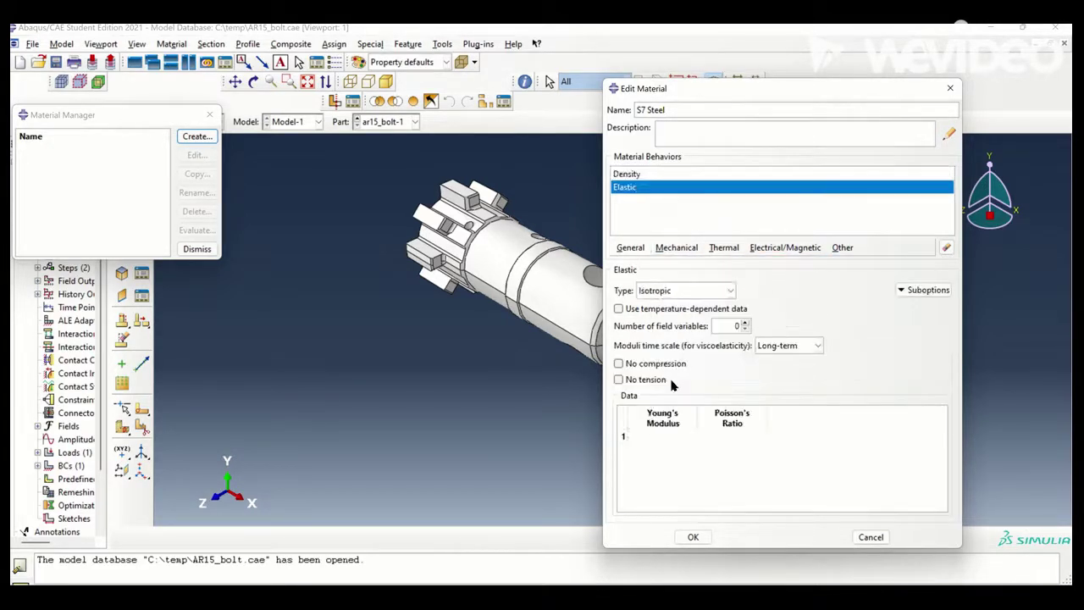
click(648, 436)
text(19e9)
click(715, 434)
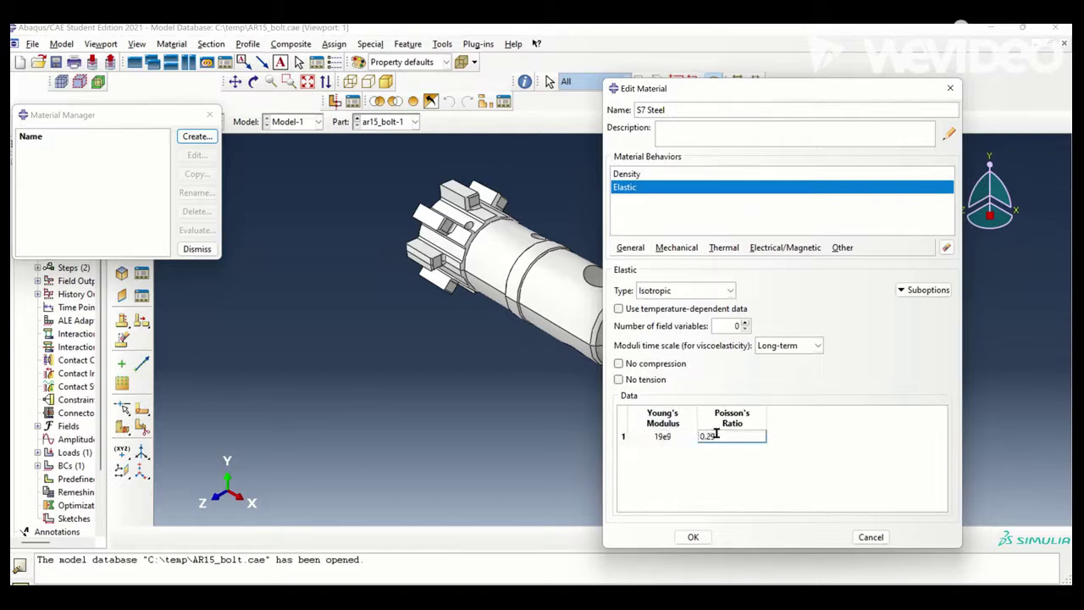
click(693, 537)
Step: Create a solid, homogeneous section that uses the S7 Steel material
mouse_move(565, 27)
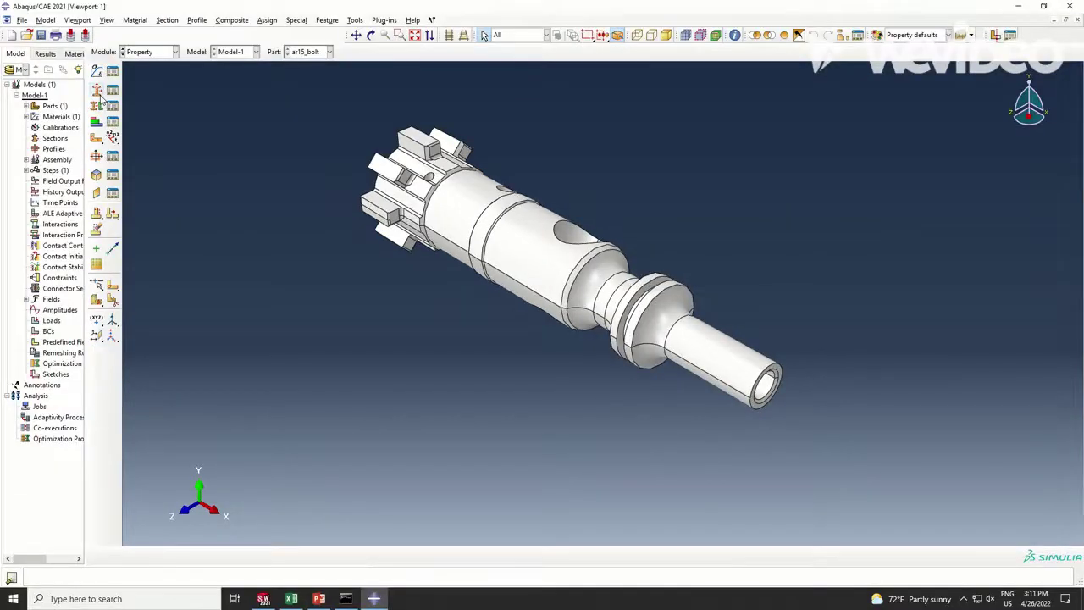
click(96, 92)
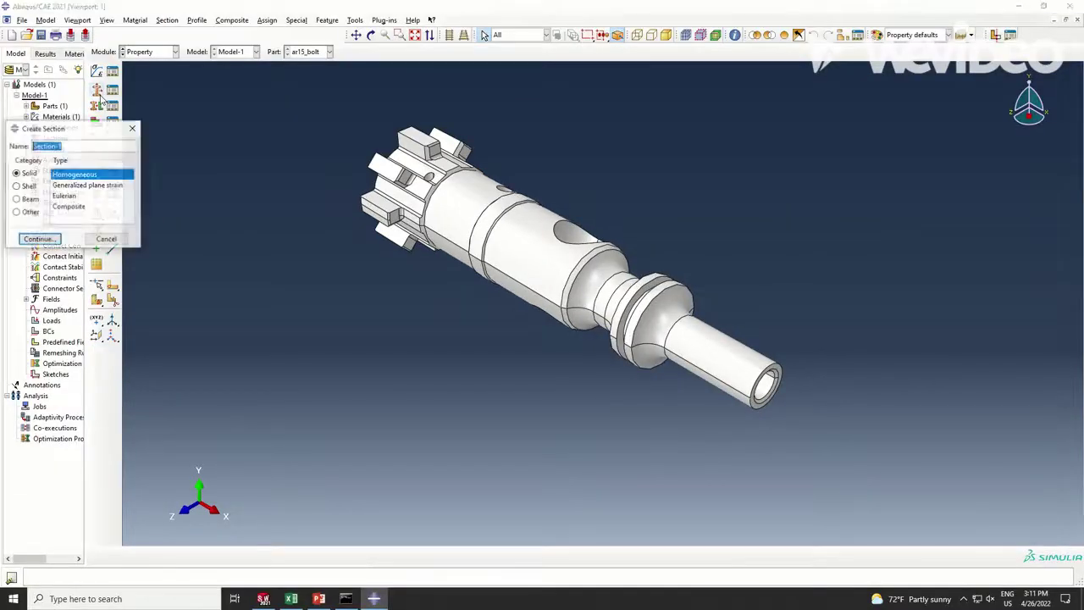
click(38, 239)
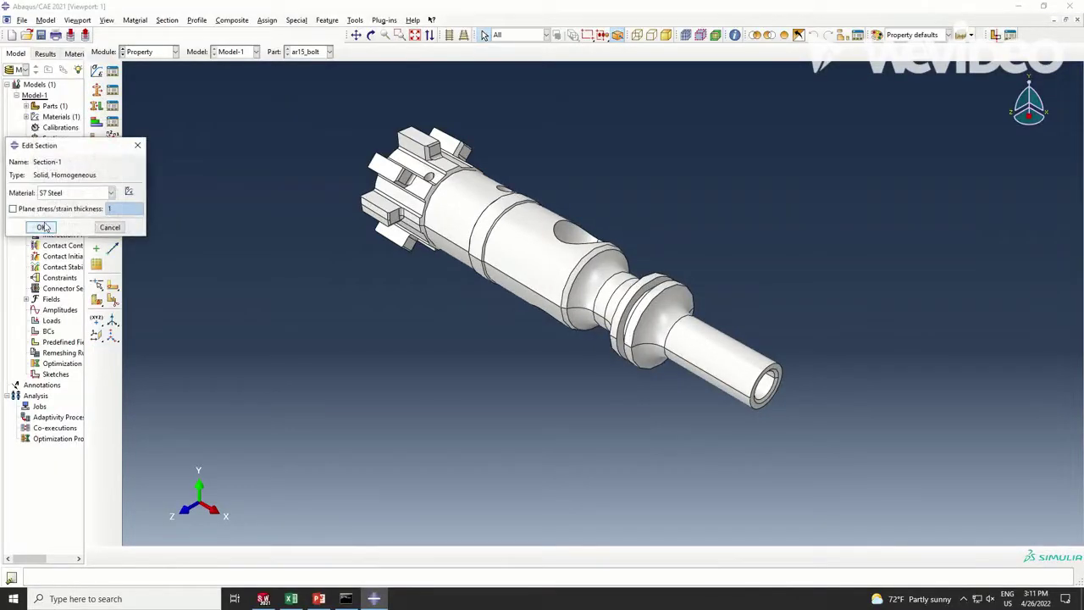
click(43, 227)
Step: Assign the solid section to the entire bolt part
click(97, 105)
drag(314, 98, 906, 545)
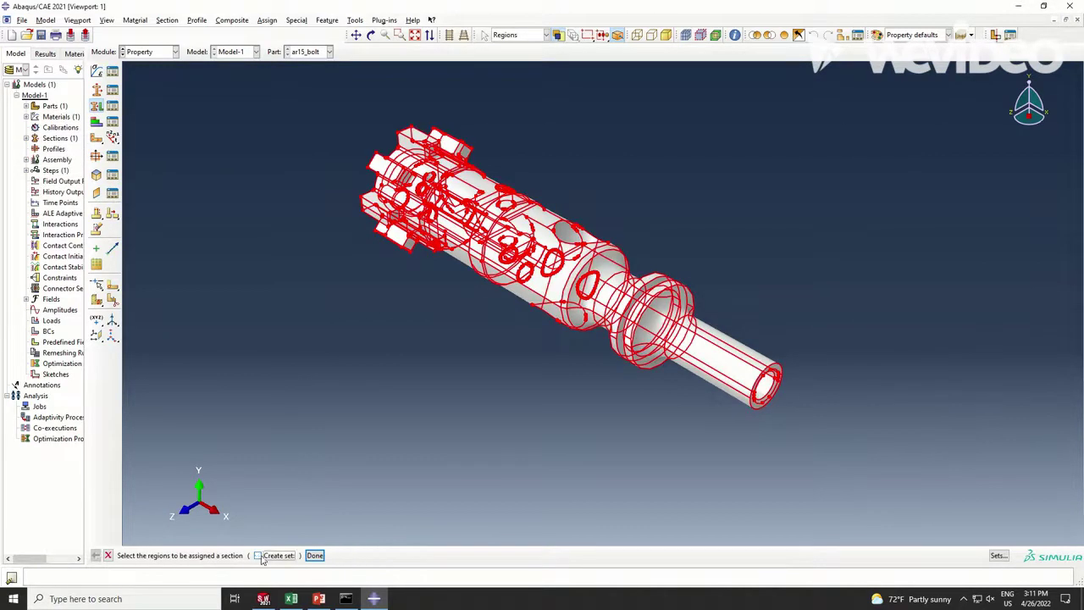
click(354, 556)
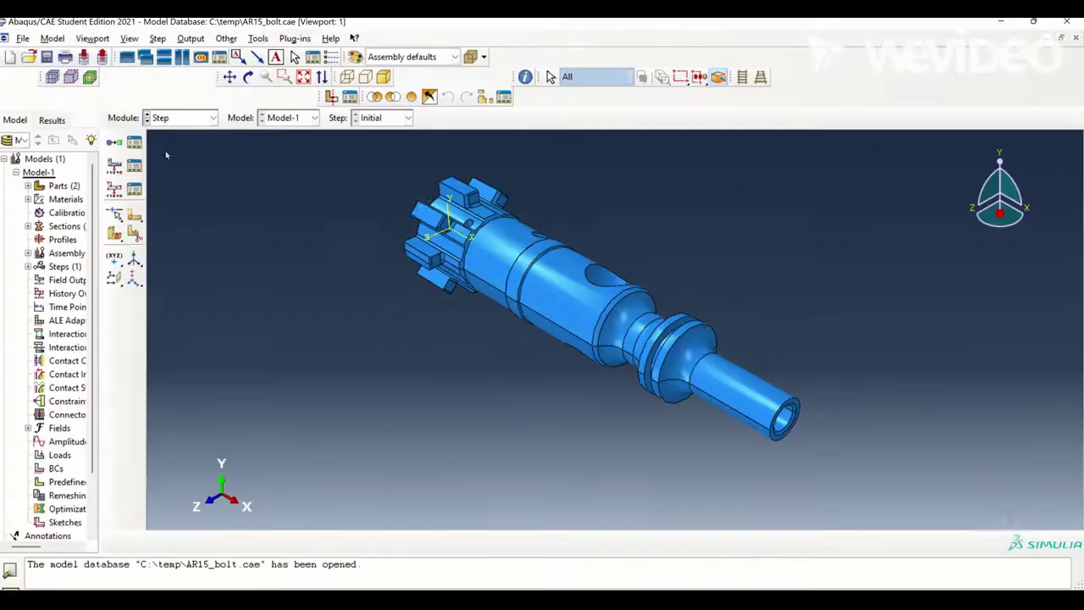
Step: Create a Static, General analysis step after the initial step with a time period of 0.1
click(134, 144)
click(501, 351)
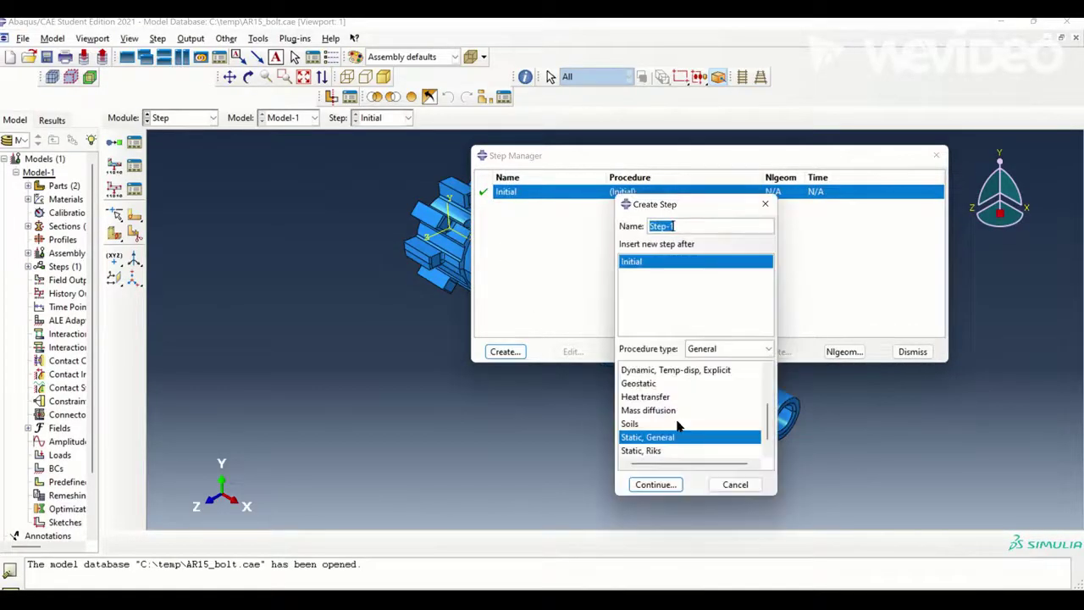
click(665, 484)
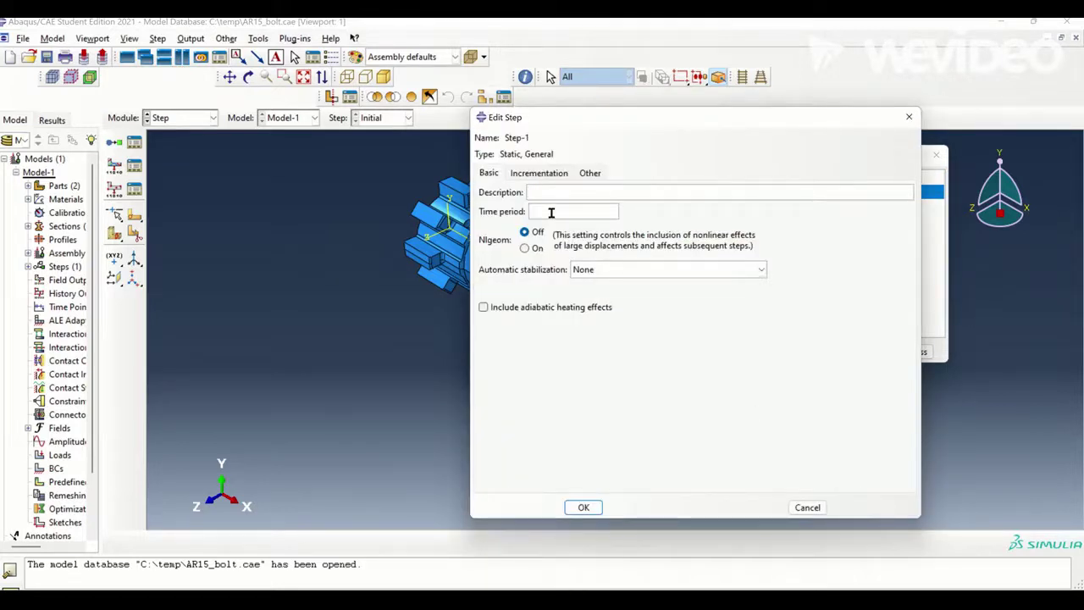
click(551, 212)
text(0.1)
key(Return)
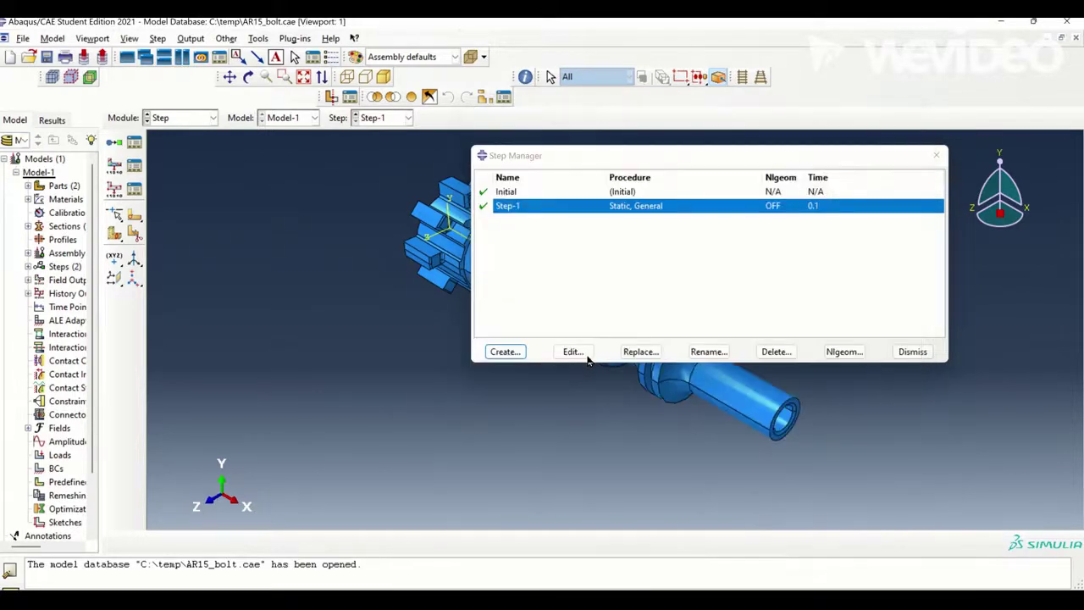
Step: Create a Dynamic, Implicit step named Pressure after Step-1 with a time period of 2.026E-03
click(506, 352)
text(Pressure)
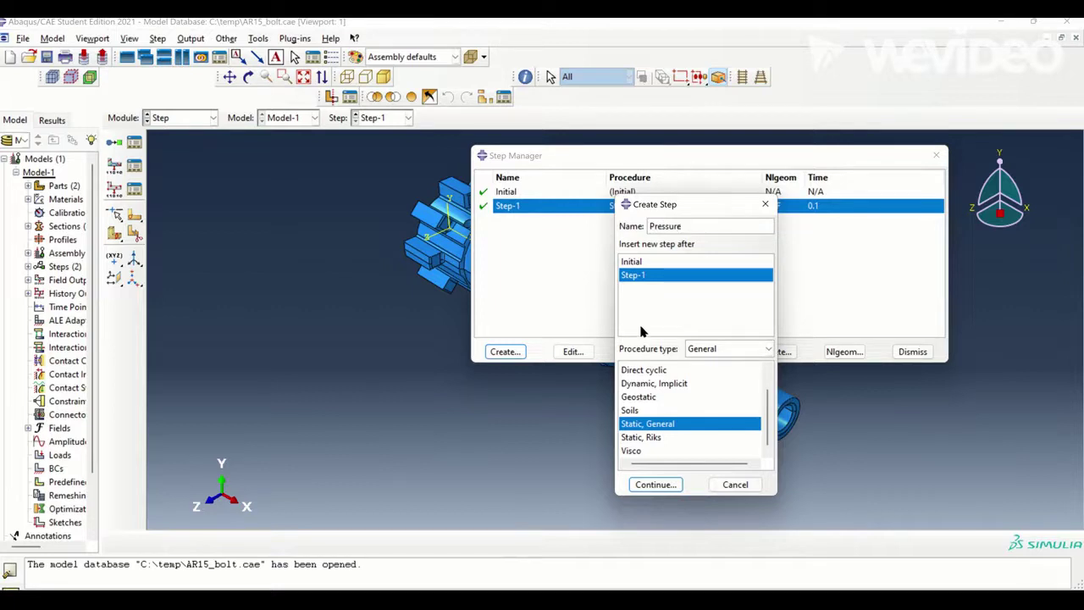
click(661, 386)
click(654, 485)
click(573, 213)
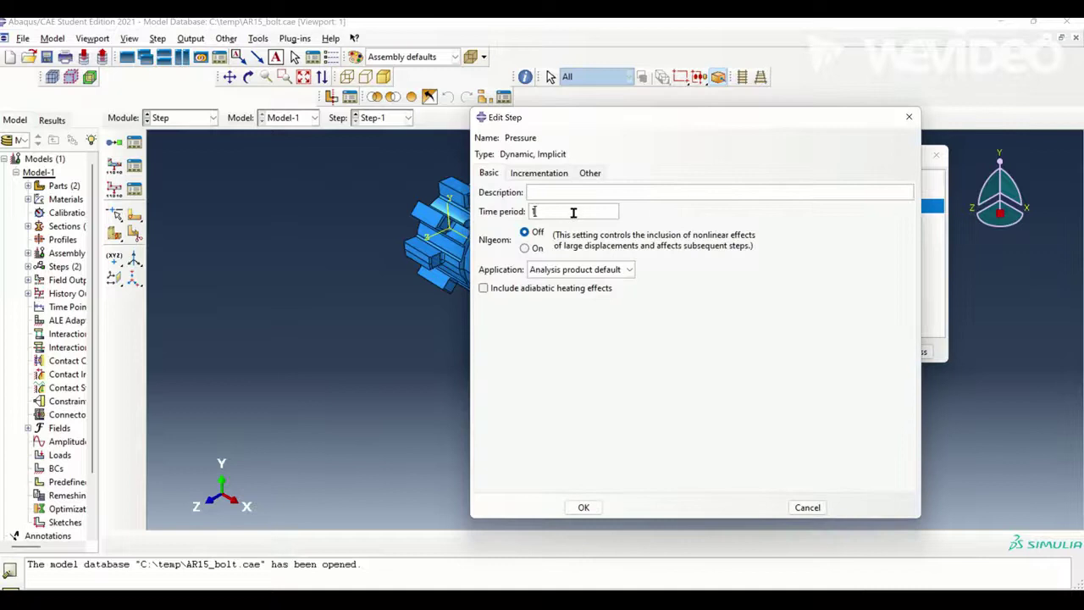
text(2.026E-03)
click(584, 507)
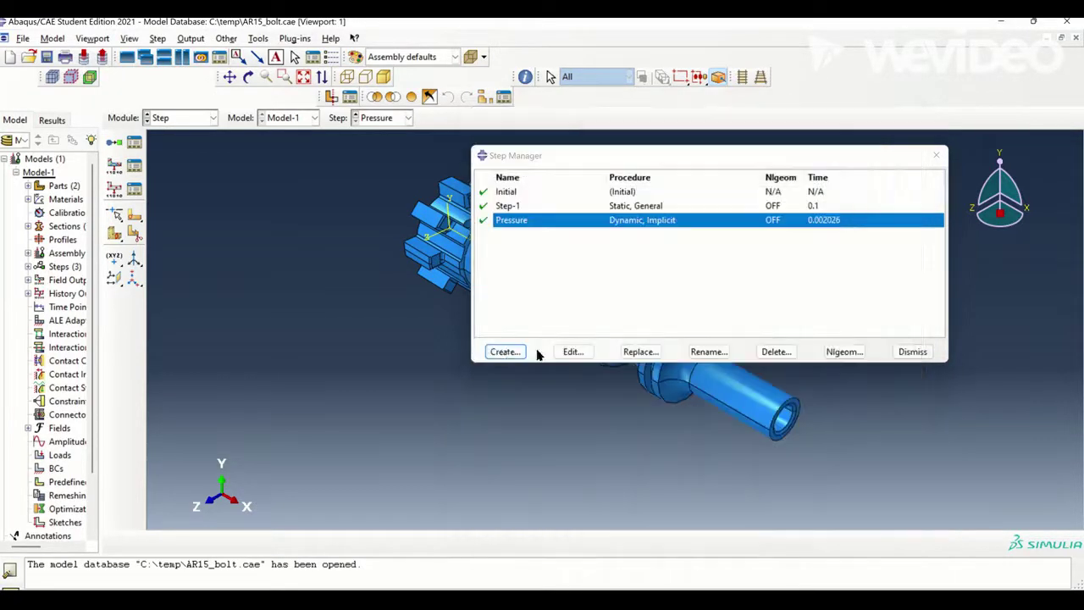
Step: Create a Dynamic, Implicit step named After following the Pressure step, with a time period of 0.25, and close the step manager
click(505, 350)
text(A)
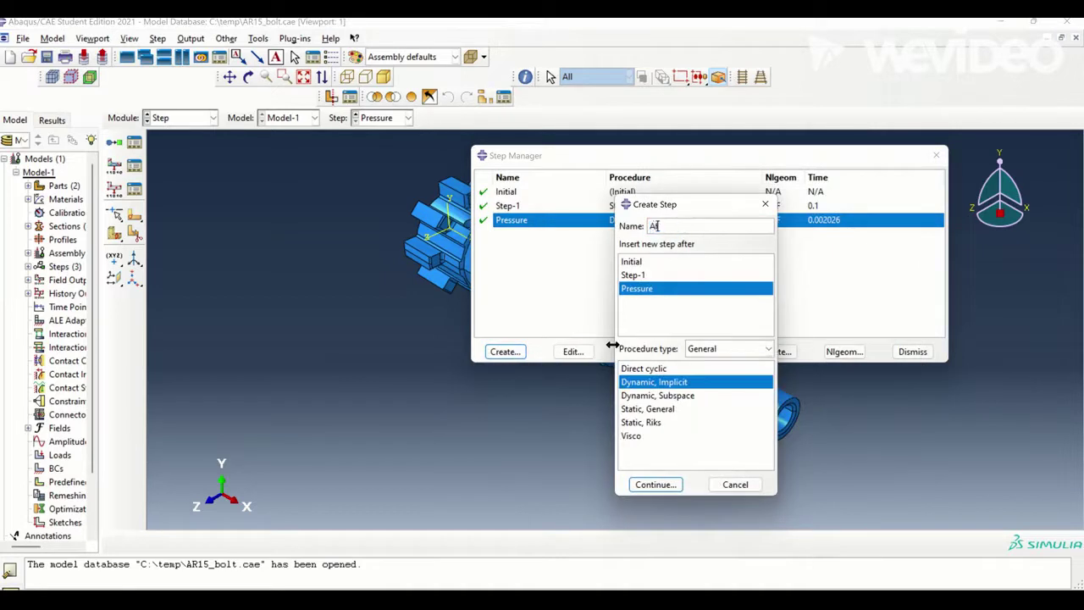
text(fter)
click(654, 484)
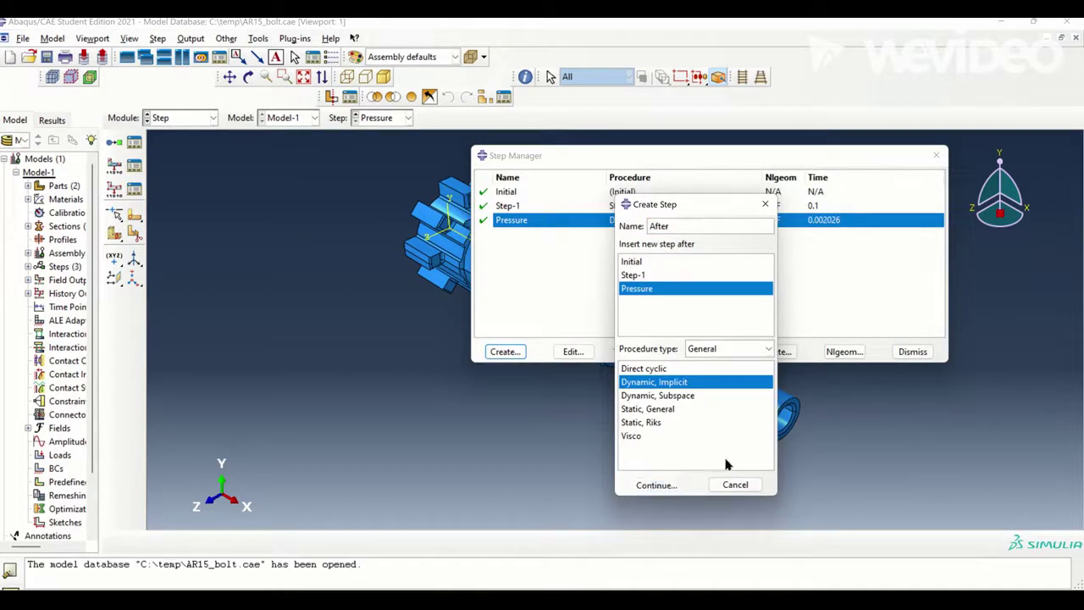
text(0.25)
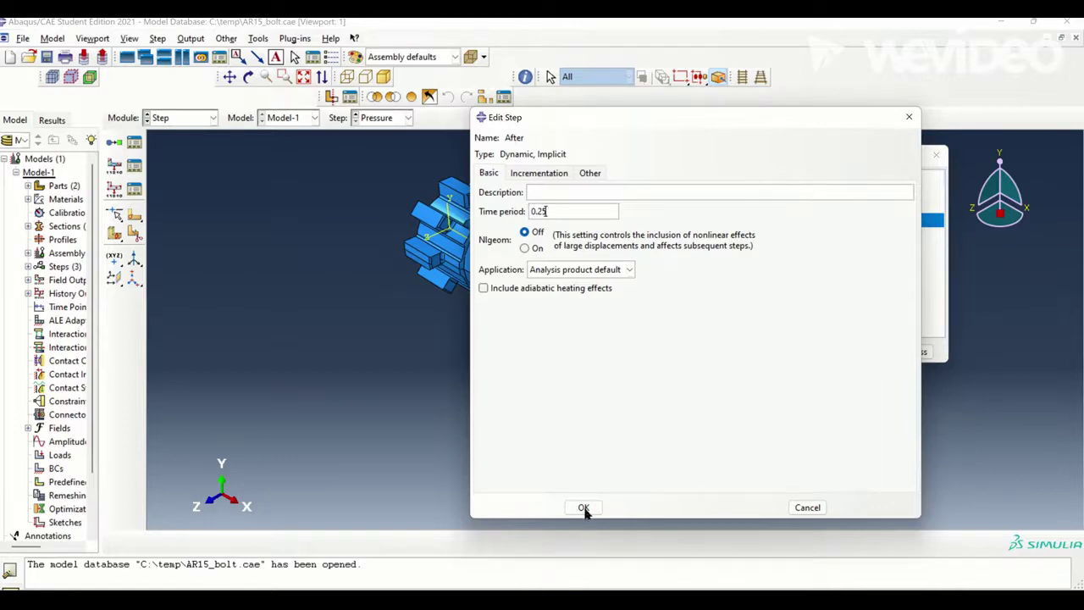
click(584, 508)
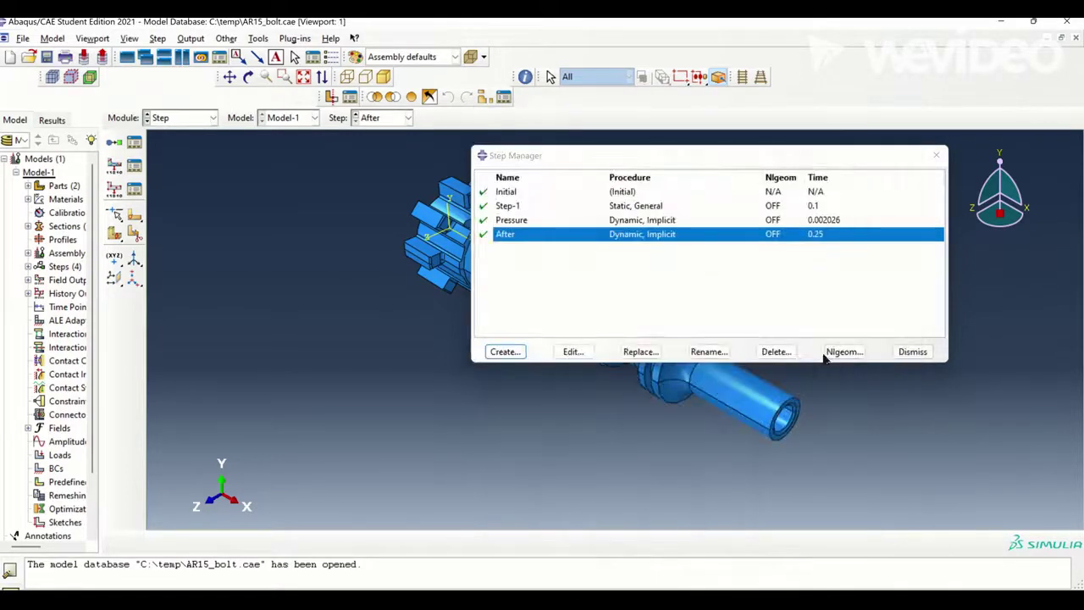
click(912, 351)
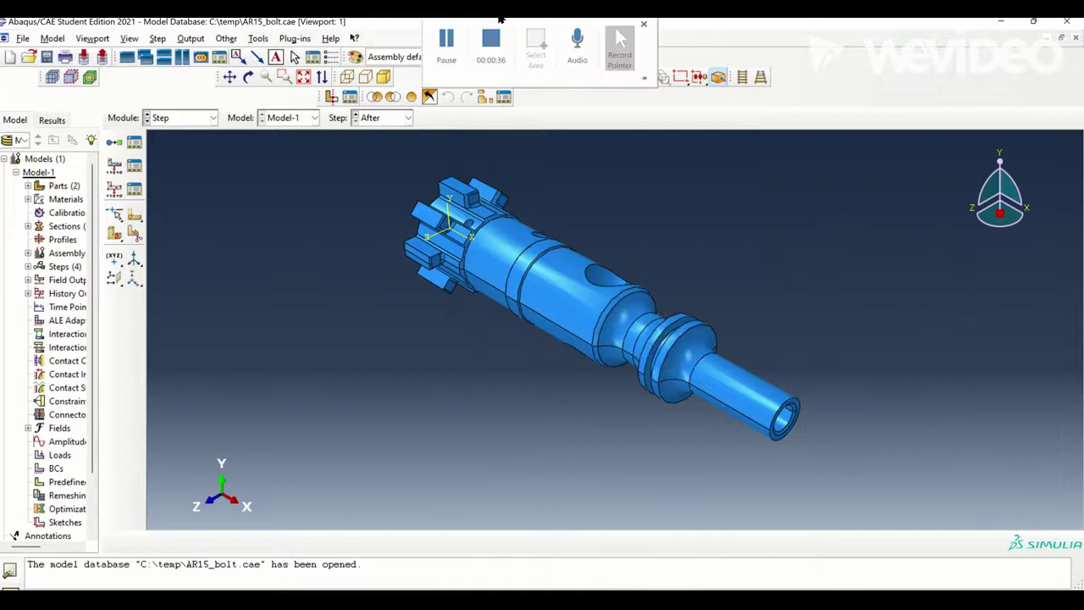
click(494, 35)
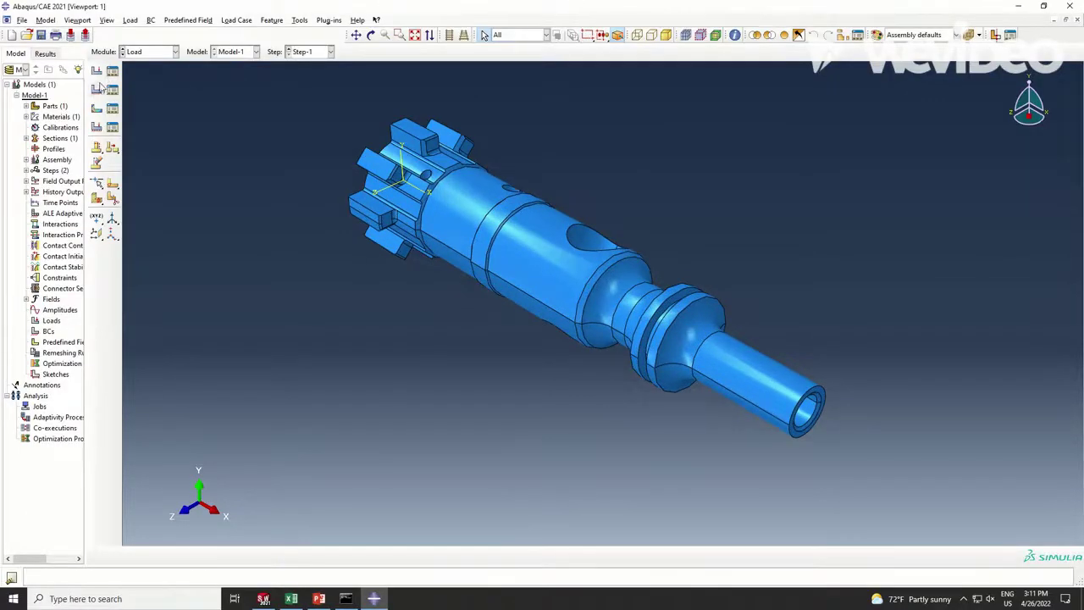
Step: Create a Displacement/Rotation boundary condition named Bolt Locking Lugs in Step-1
click(98, 89)
click(150, 316)
drag(60, 246, 25, 252)
text(Bc)
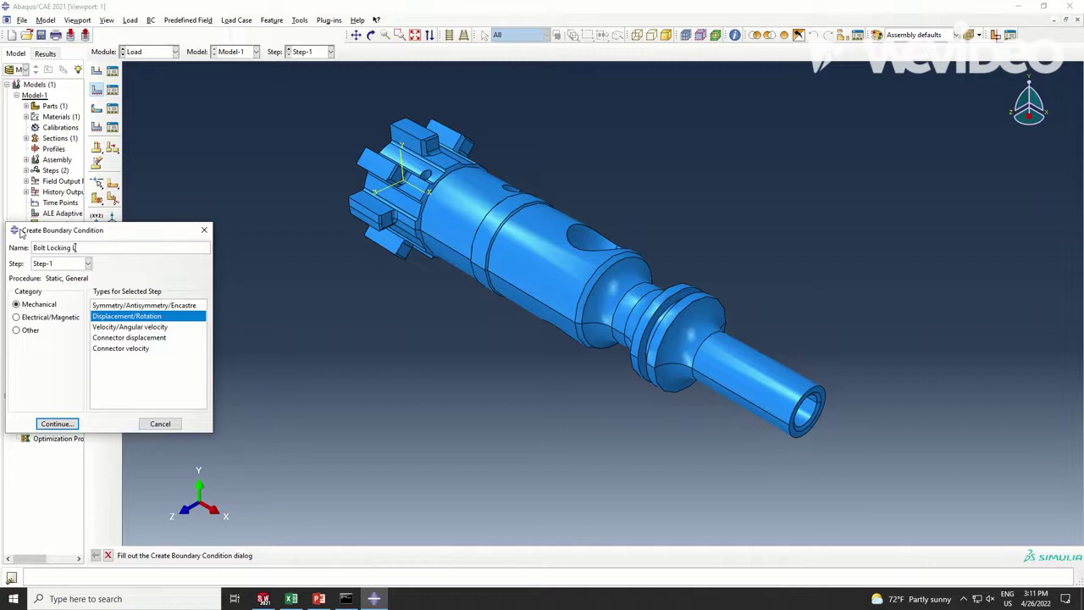
click(57, 423)
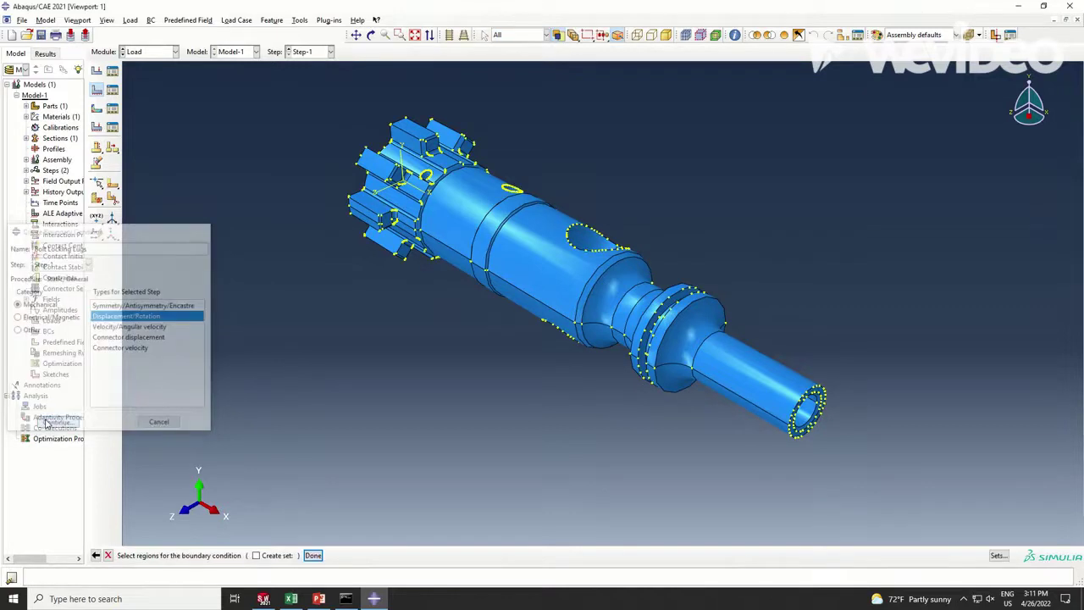
Step: Select the rear faces of all the bolt's locking lugs as the region for the boundary condition
scroll(466, 125, down, 2)
scroll(483, 148, down, 1)
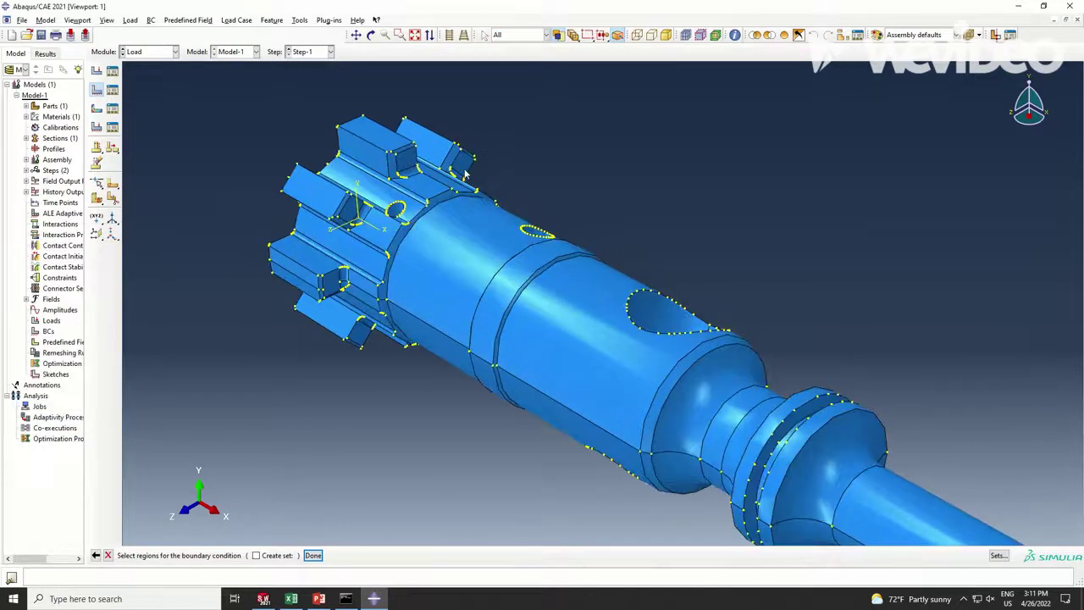
click(463, 161)
shift+click(356, 207)
shift+click(332, 286)
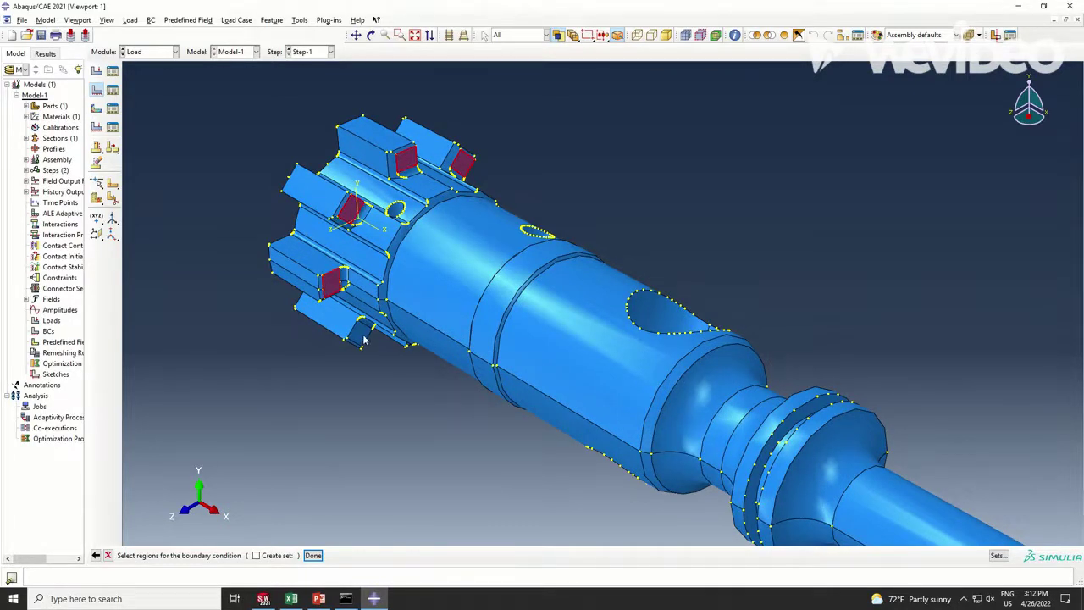
click(370, 35)
drag(652, 178, 389, 245)
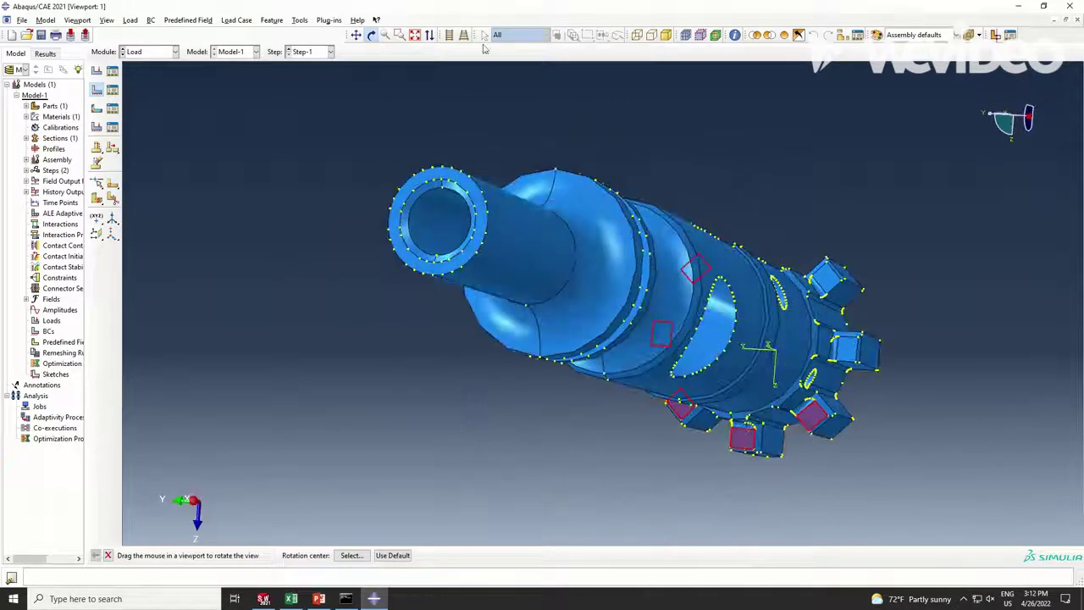
click(371, 34)
shift+click(829, 279)
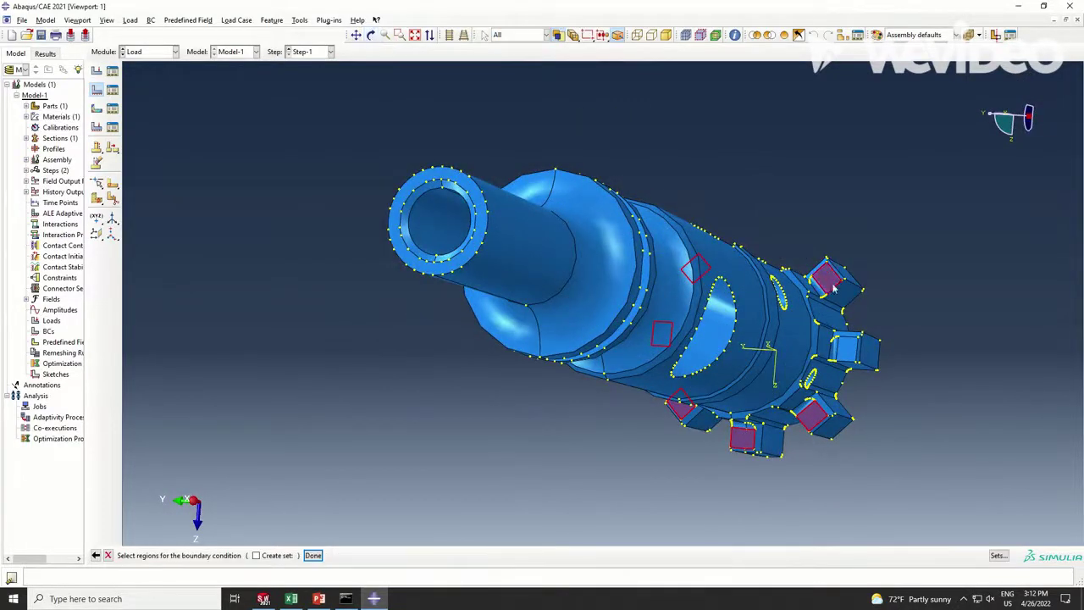
shift+click(843, 351)
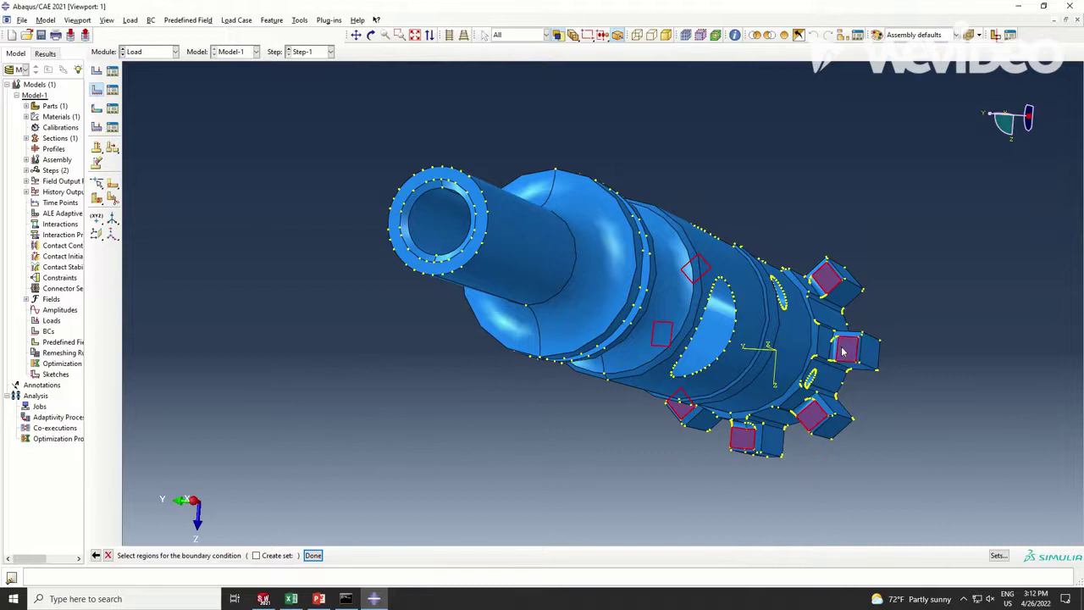
click(312, 556)
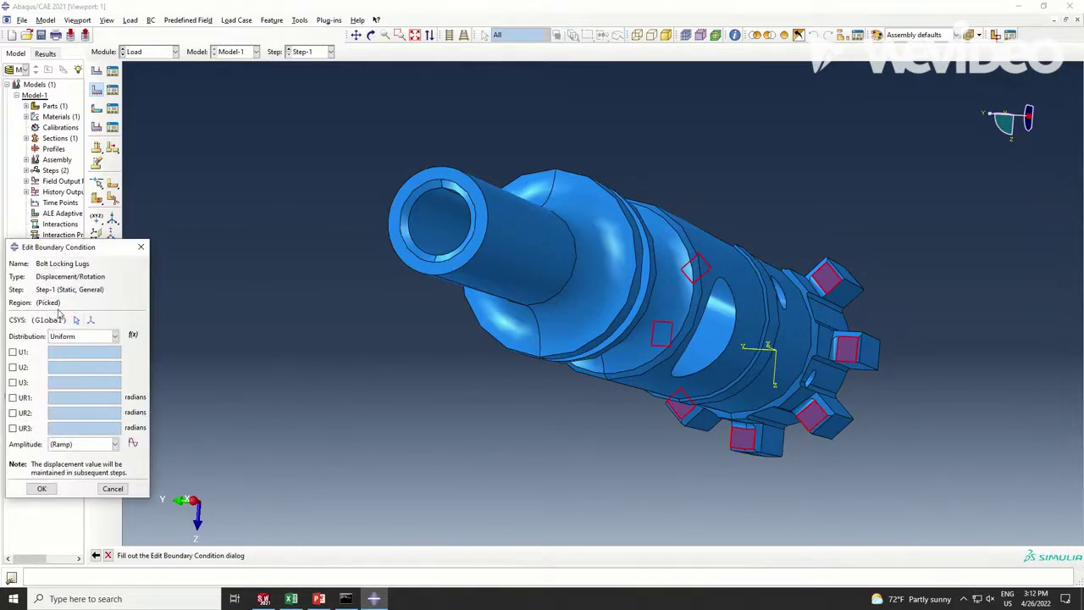
Step: Fix the locking lugs fully by constraining U1, U2, U3, UR1, UR2 and UR3 to 0
click(14, 351)
click(13, 367)
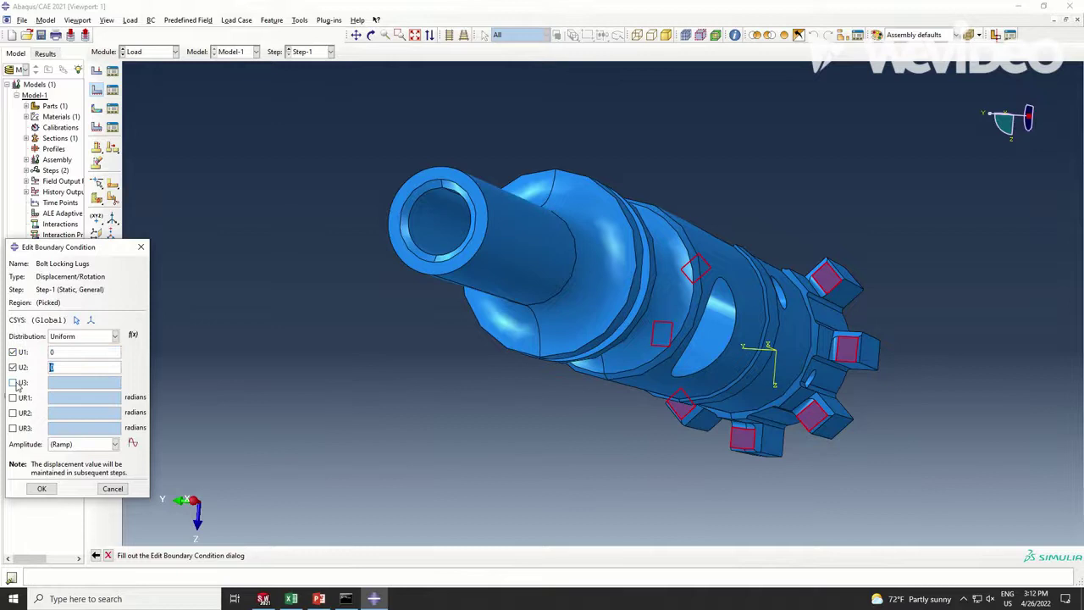
click(13, 382)
click(13, 397)
click(14, 413)
click(13, 428)
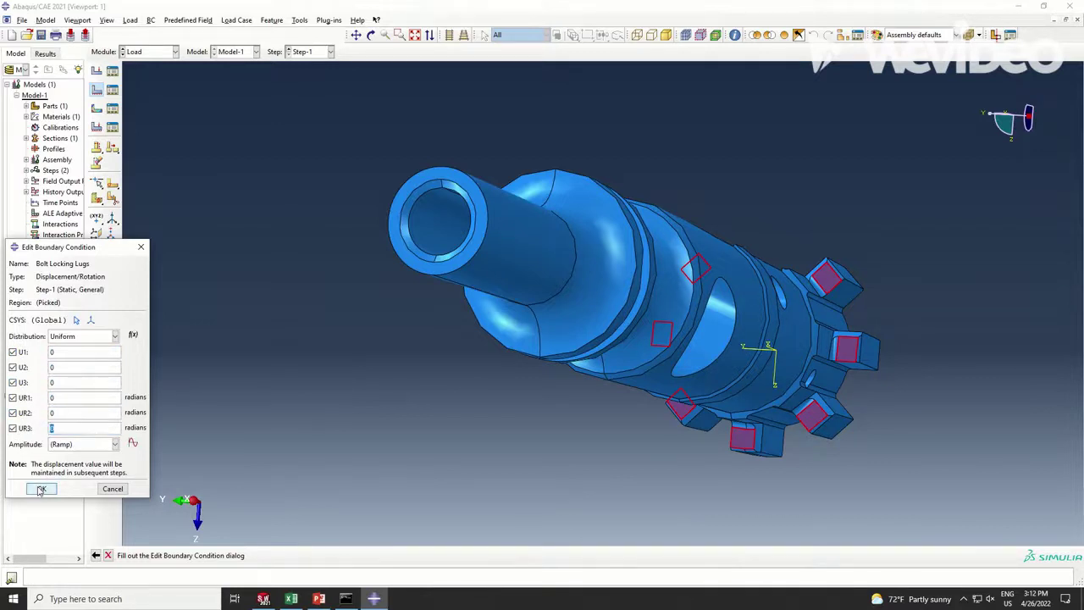
click(41, 489)
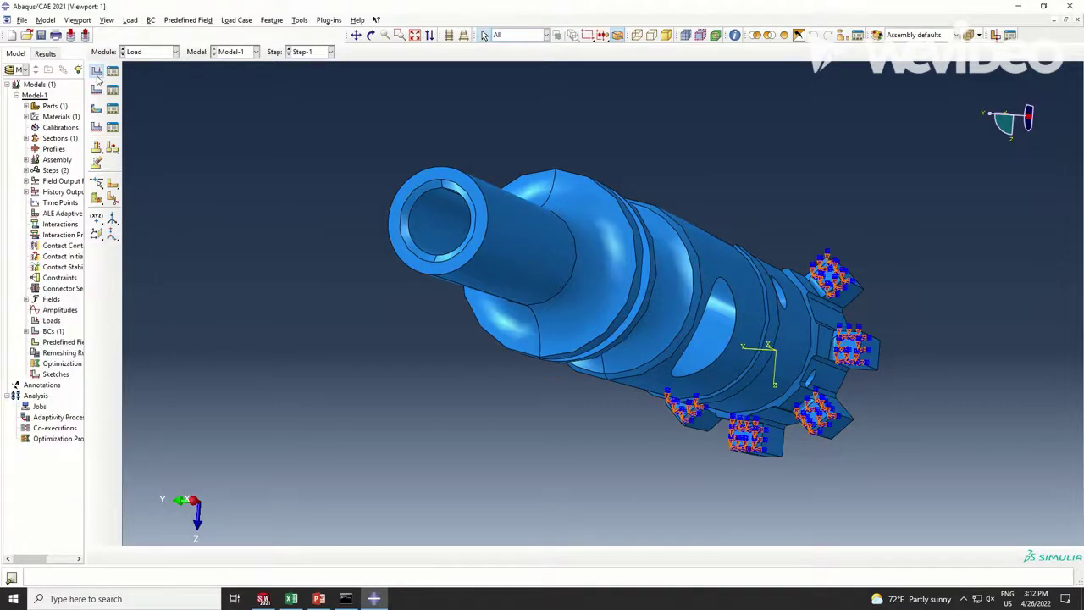
Step: Create a Pressure load named Chamber Pressure in Step-1 and apply it to the recessed circular bolt face
click(97, 72)
click(118, 361)
double_click(36, 280)
text(Chamber Pressure)
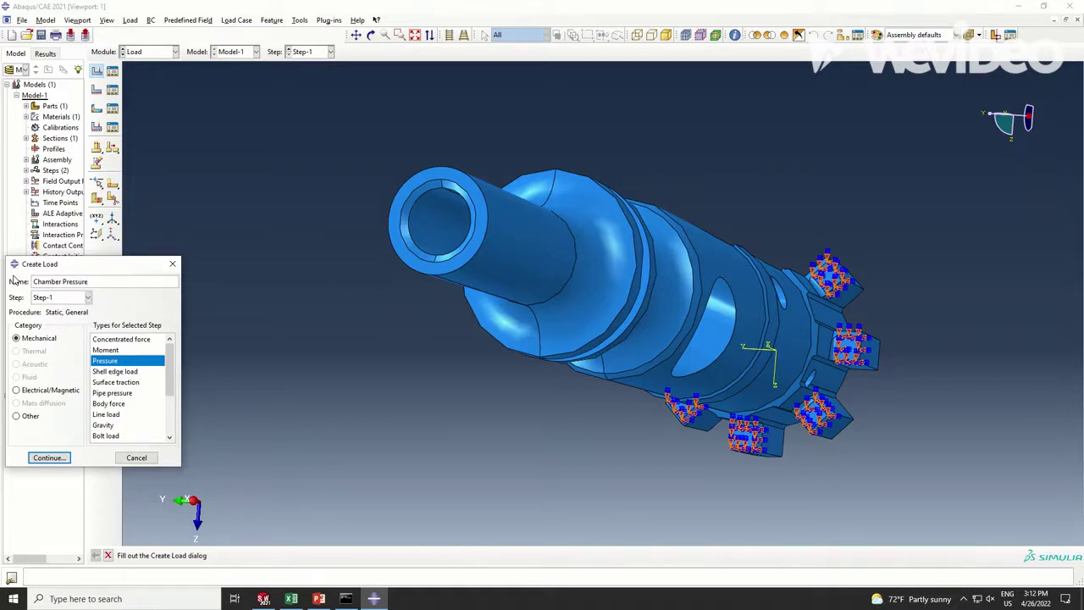
click(49, 457)
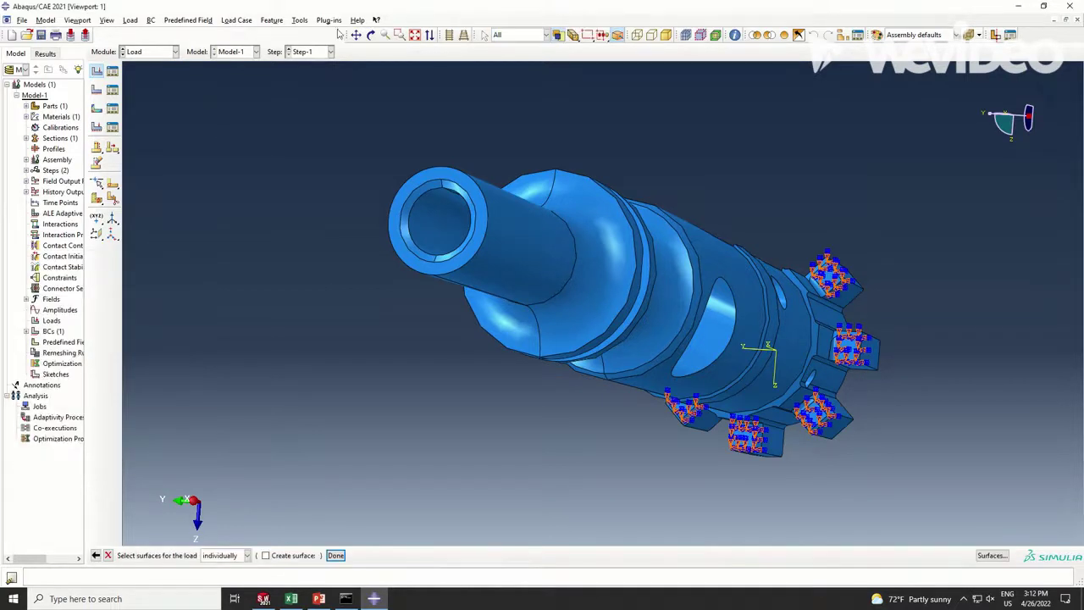
click(370, 34)
drag(855, 237, 496, 296)
click(371, 34)
click(652, 293)
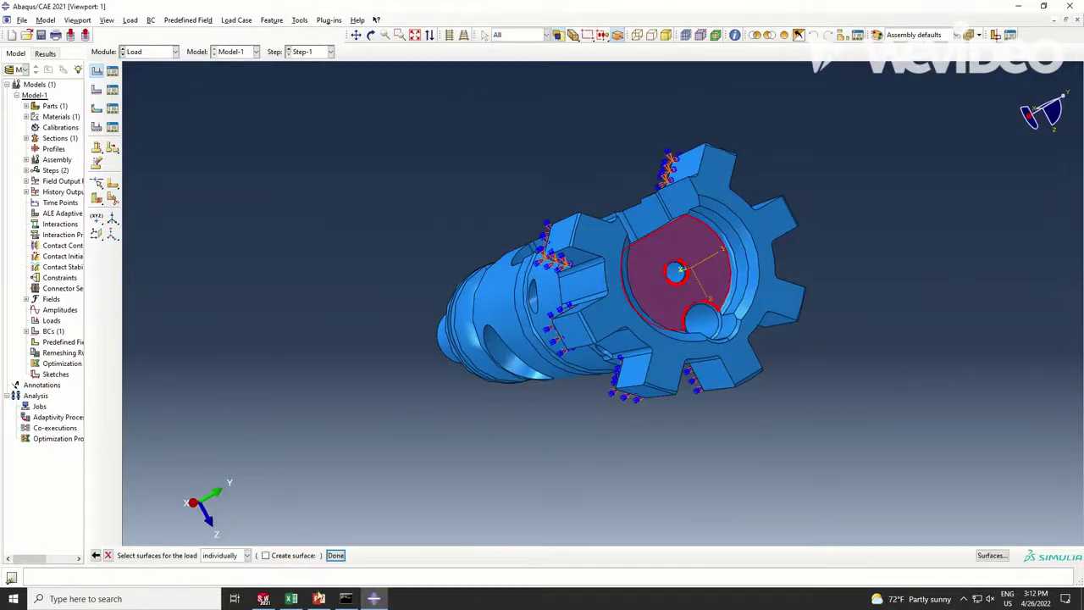
click(335, 554)
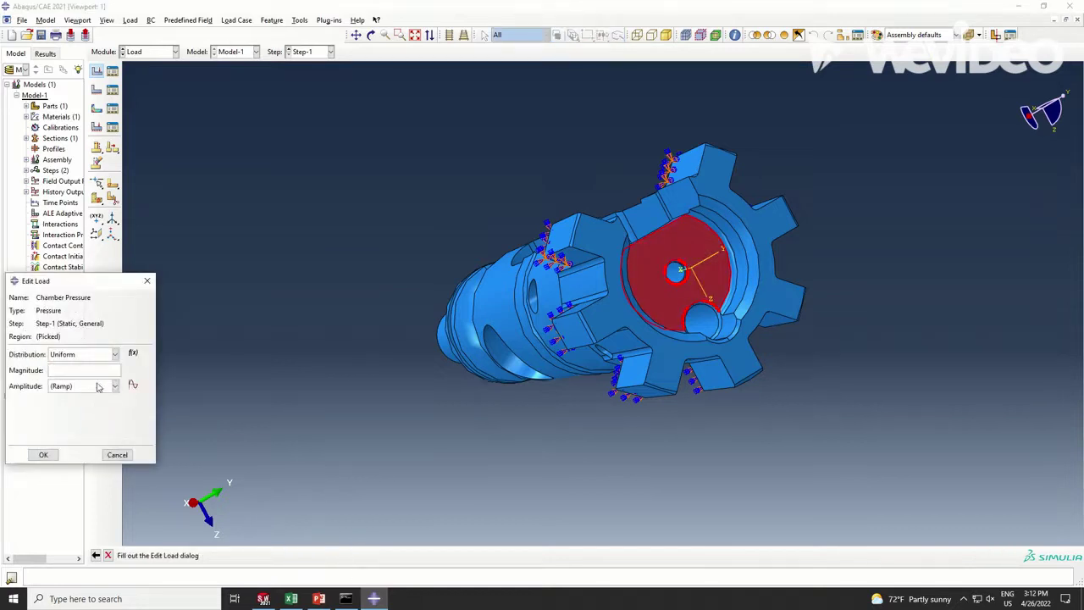
Step: Set the chamber pressure magnitude to 1 and create a tabular amplitude
click(116, 387)
click(84, 399)
click(133, 384)
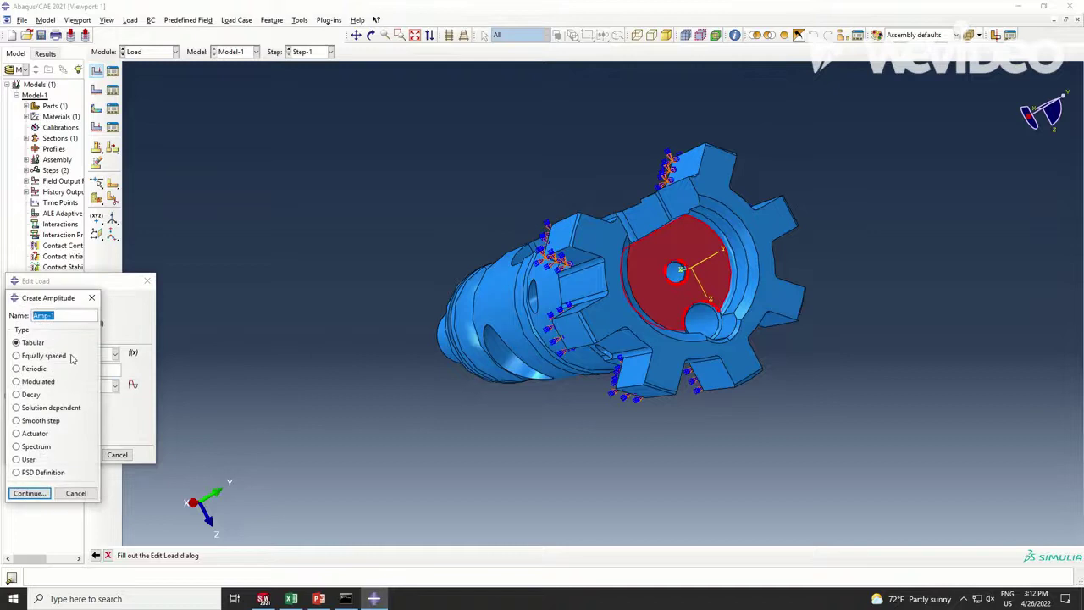
click(47, 493)
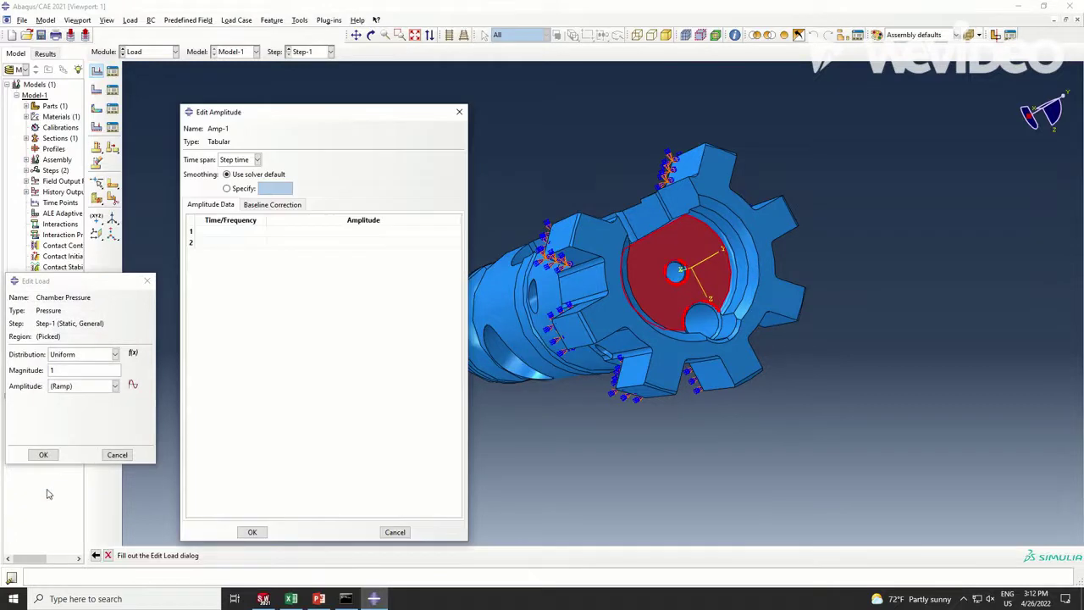
Step: Paste the copied Time (sec) and Pressure (PSI) columns from the Excel sheet into the amplitude table, and save the amplitude and load
click(290, 598)
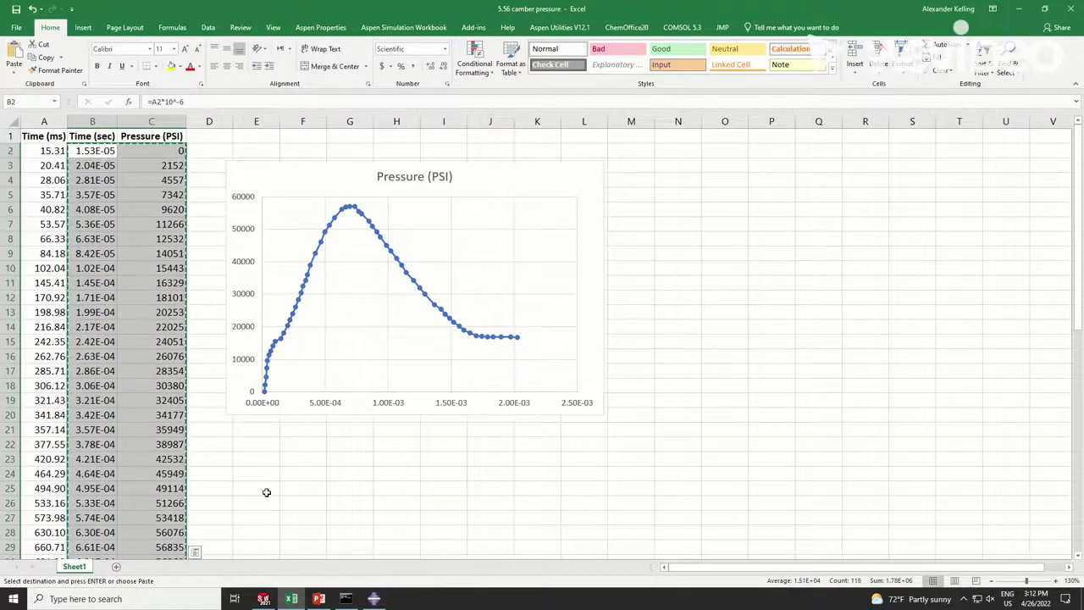
click(373, 597)
click(236, 230)
key(ctrl+v)
scroll(315, 319, down, 10)
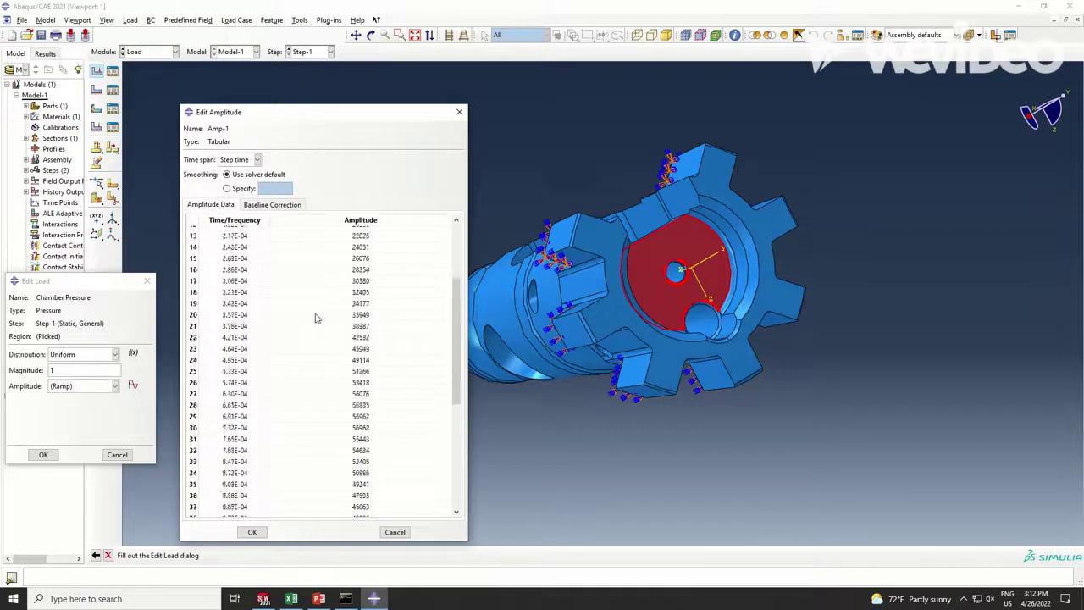
scroll(315, 318, down, 1)
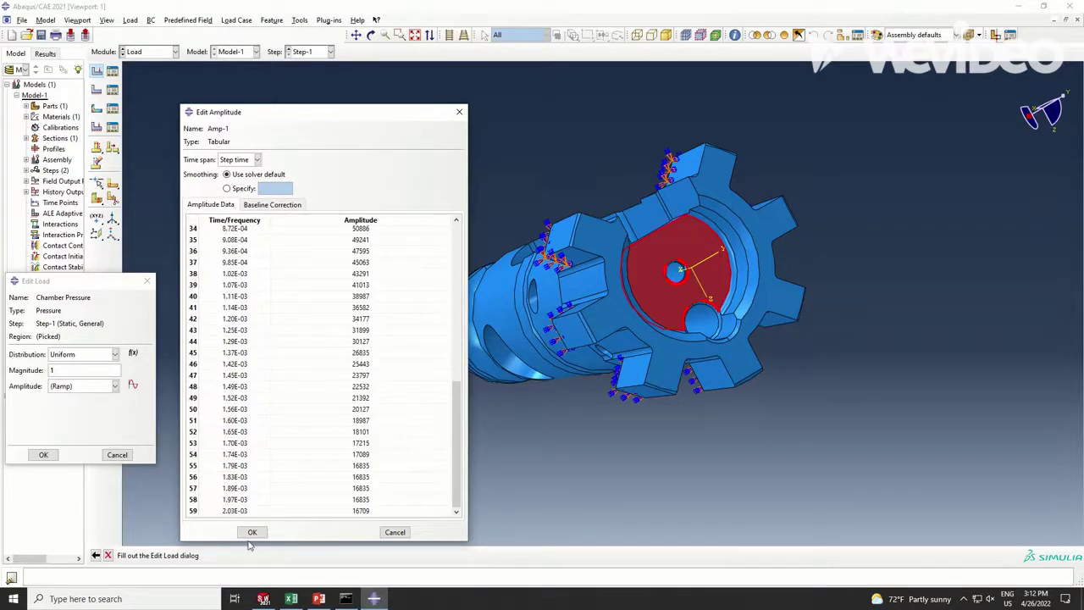
click(251, 533)
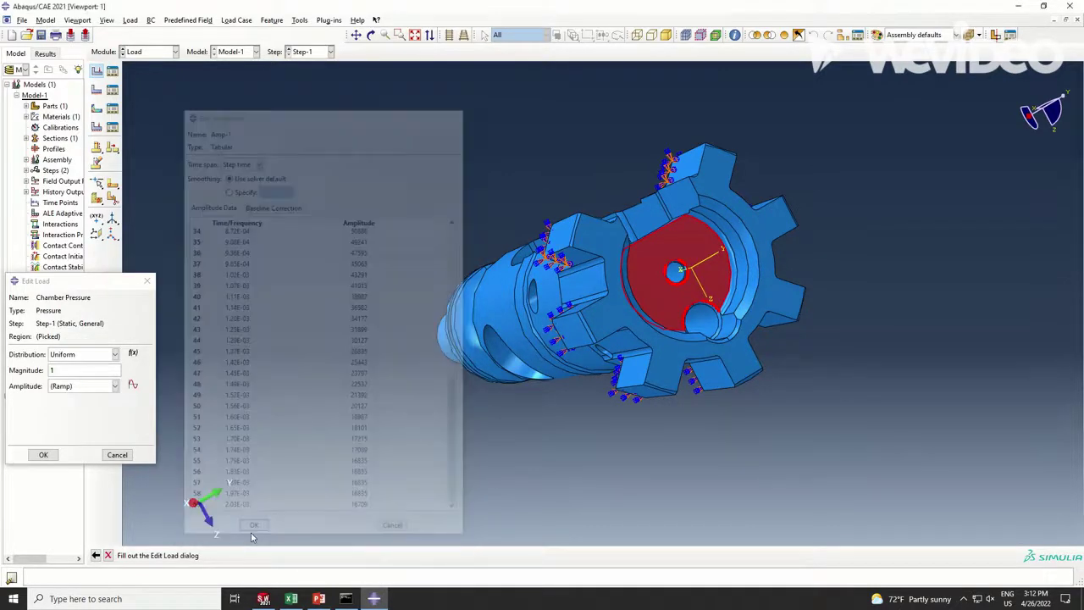
click(41, 455)
Step: Switch to the Mesh module and try to assign local seeds to the assembly's bolt instance
click(152, 52)
click(145, 128)
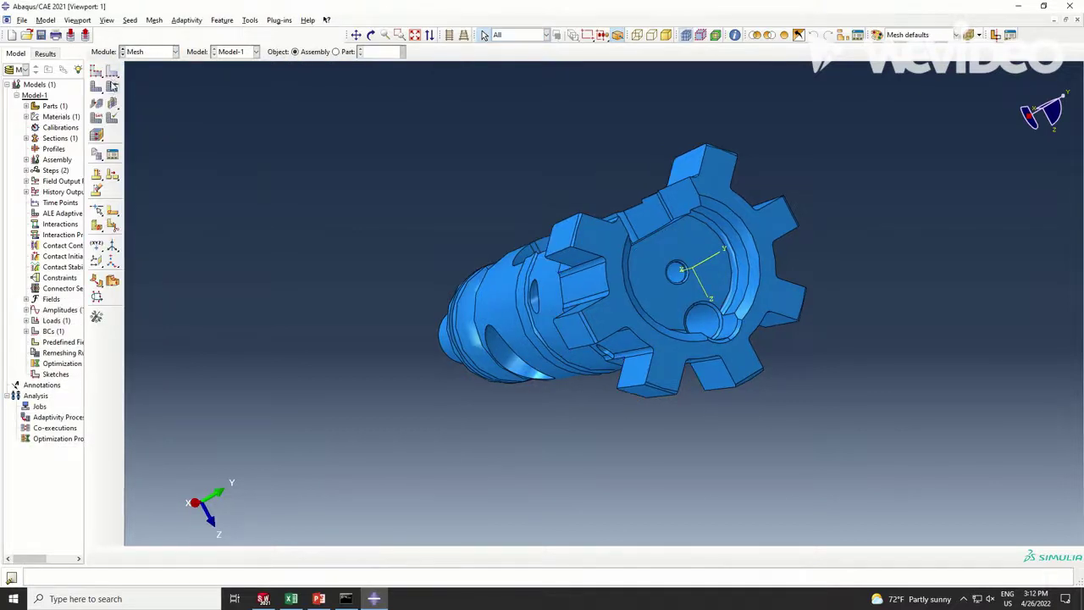
click(112, 73)
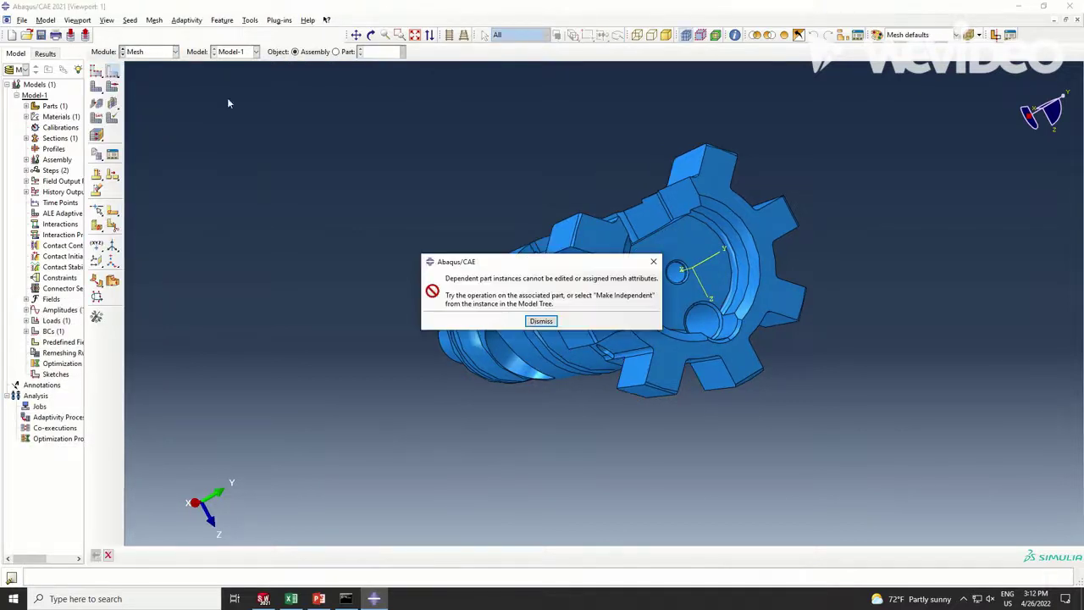
click(540, 321)
Step: Switch meshing to the ar15_bolt part and assign local seeds of approximate element size 0.06 to the entire bolt
click(336, 52)
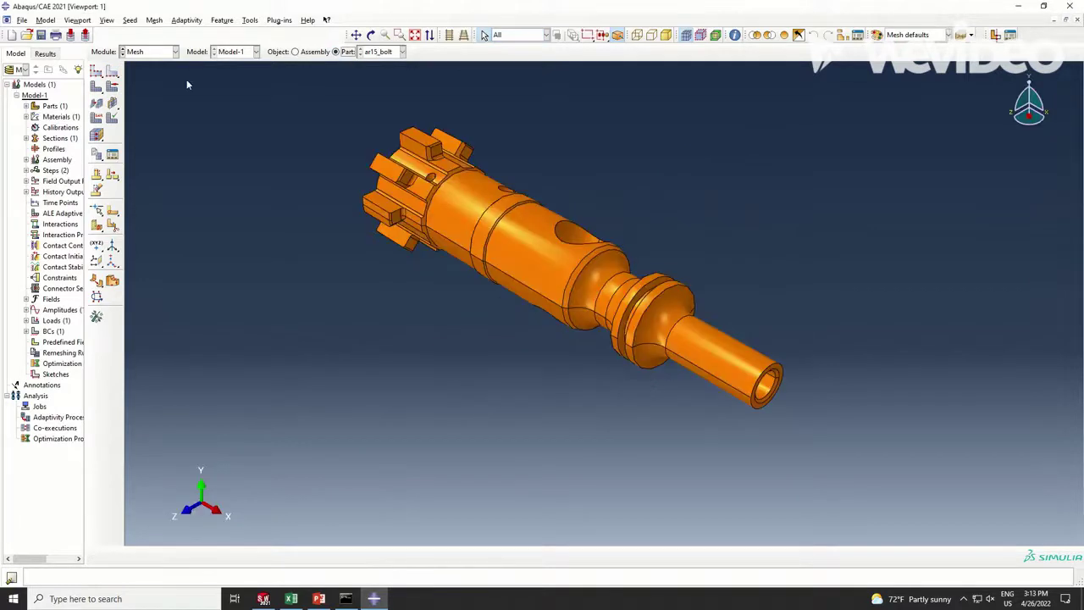
click(112, 73)
drag(309, 77, 818, 440)
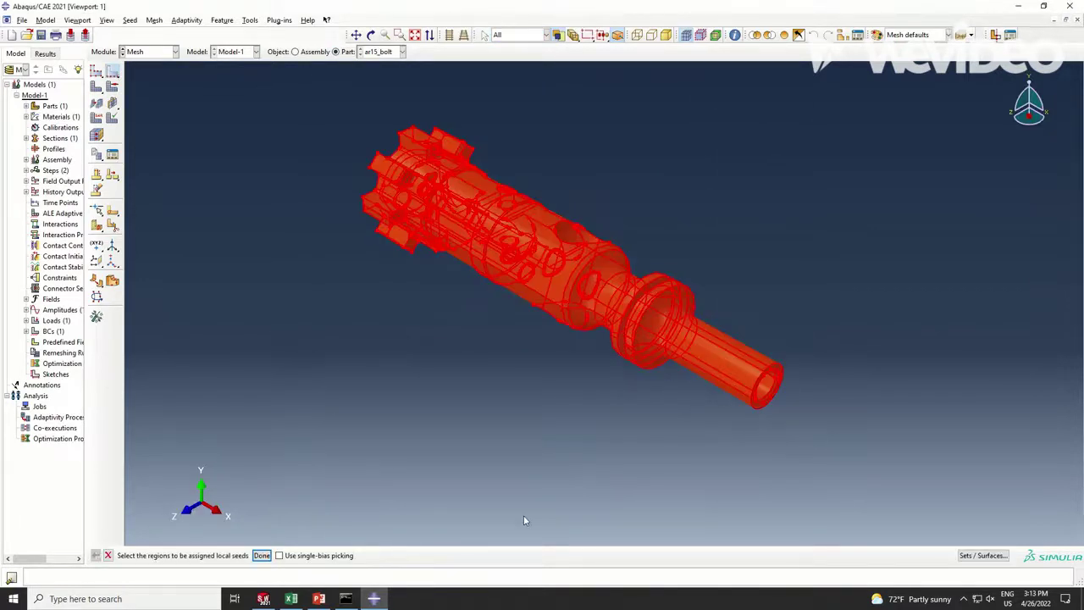
click(262, 555)
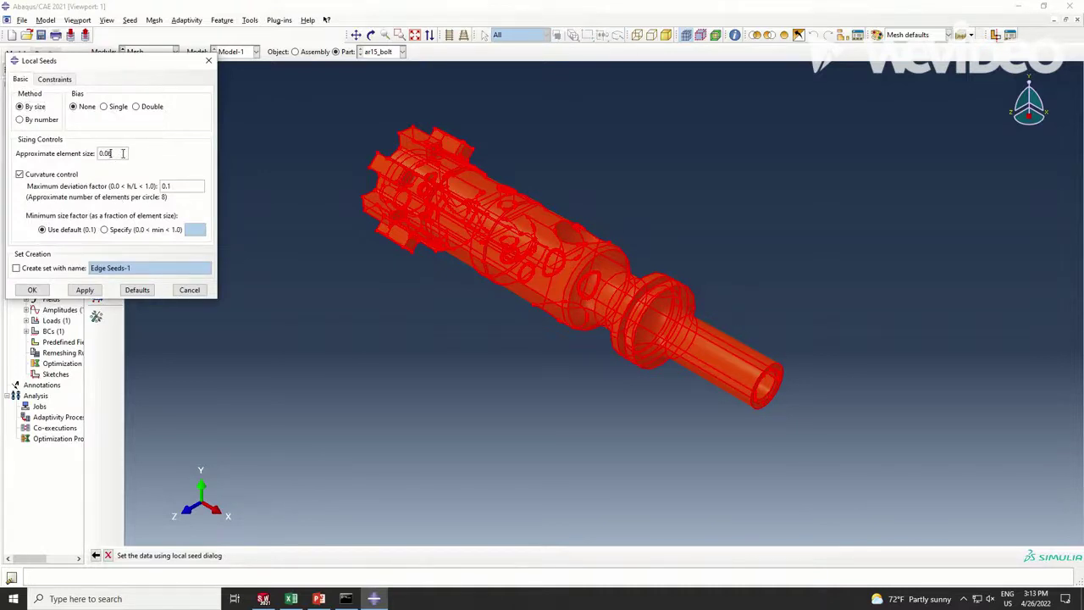
click(45, 290)
drag(263, 565, 264, 514)
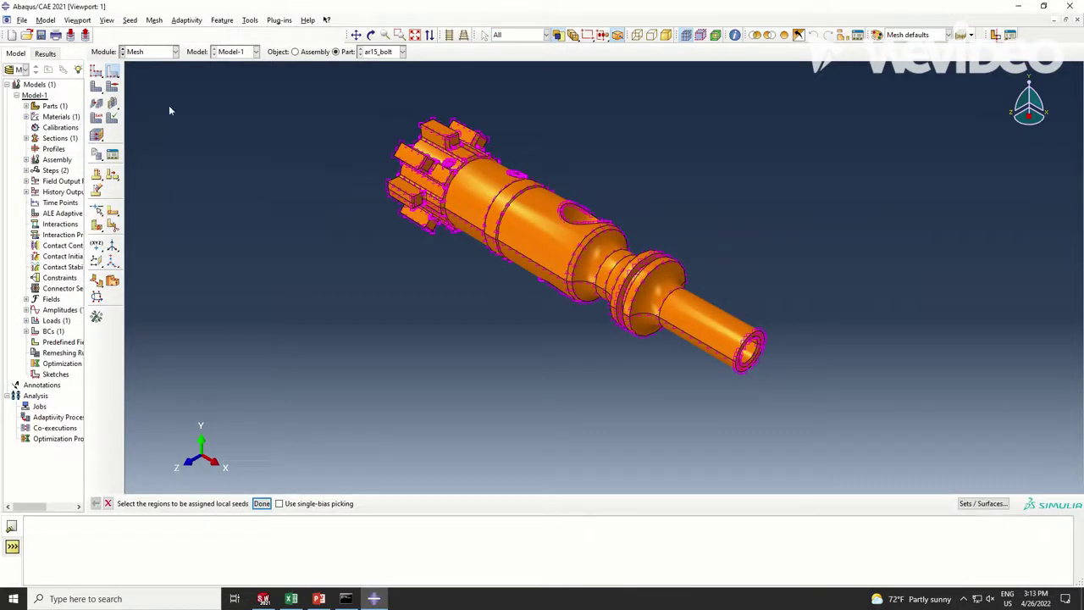
click(262, 504)
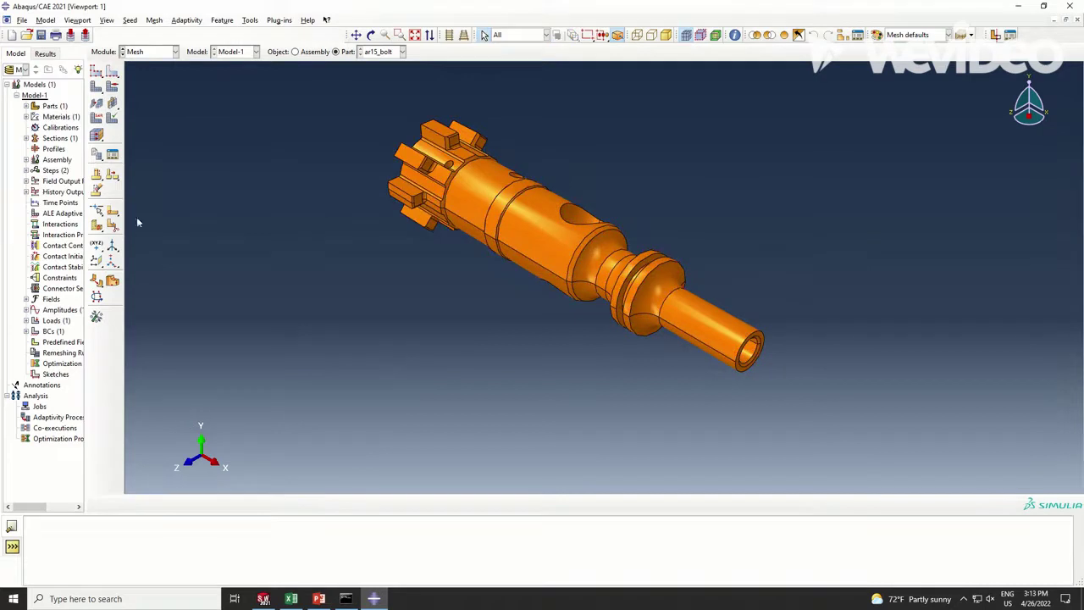
Step: Set the bolt's mesh controls to free Tet elements and mesh the part
click(113, 86)
click(104, 107)
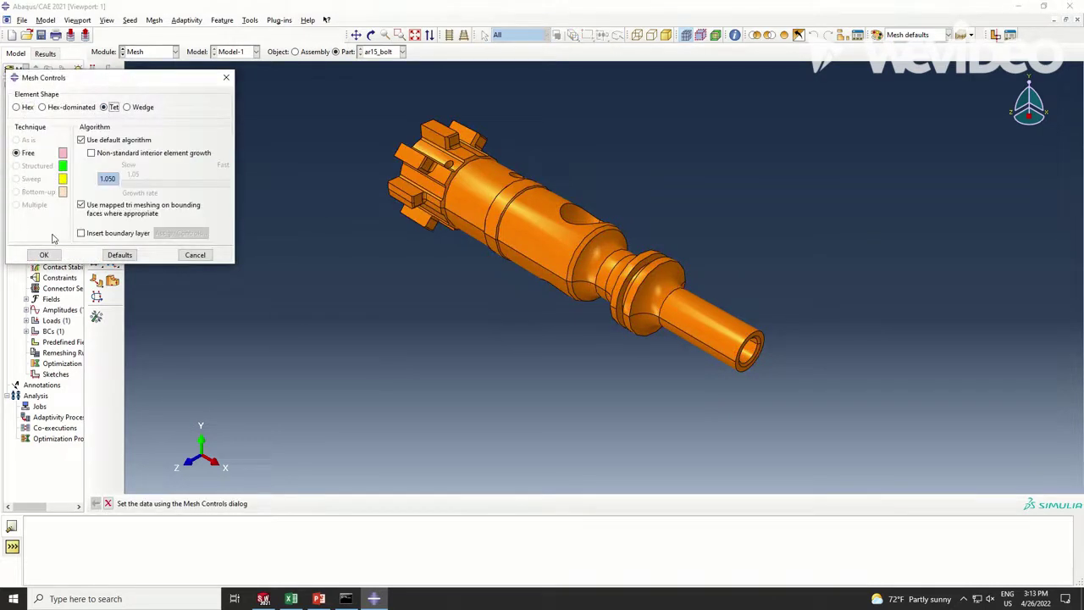
click(44, 255)
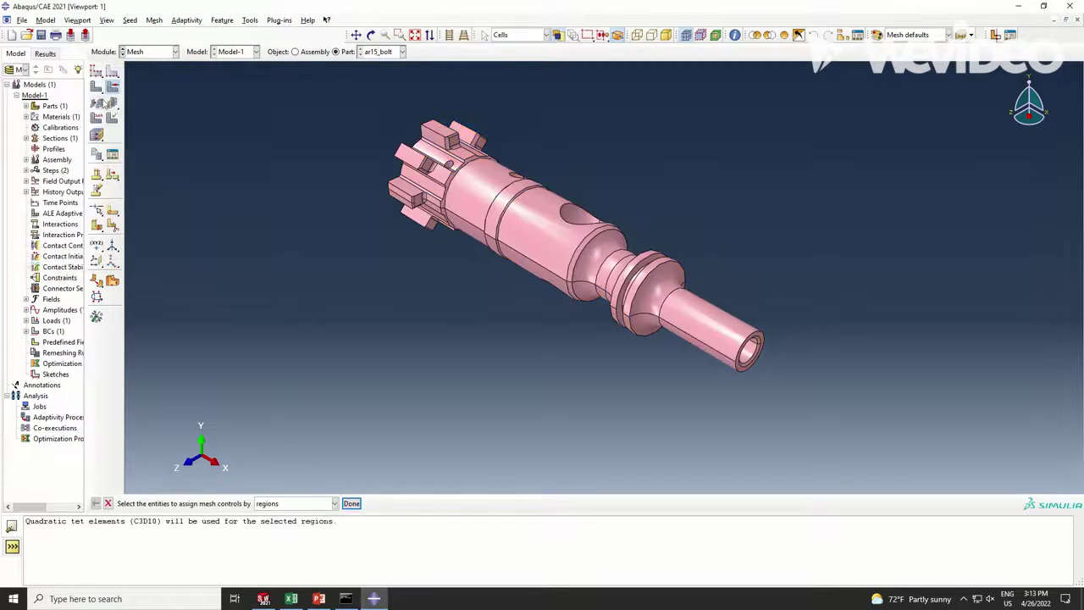
click(96, 102)
click(191, 504)
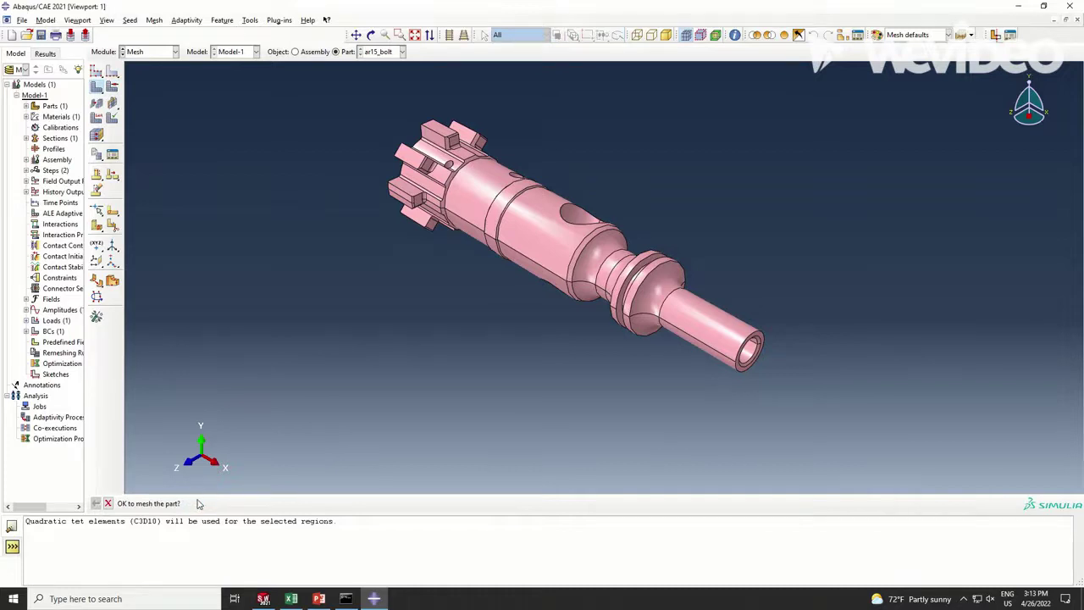
Step: Query the mesh of the entire part for its node and element counts
click(250, 19)
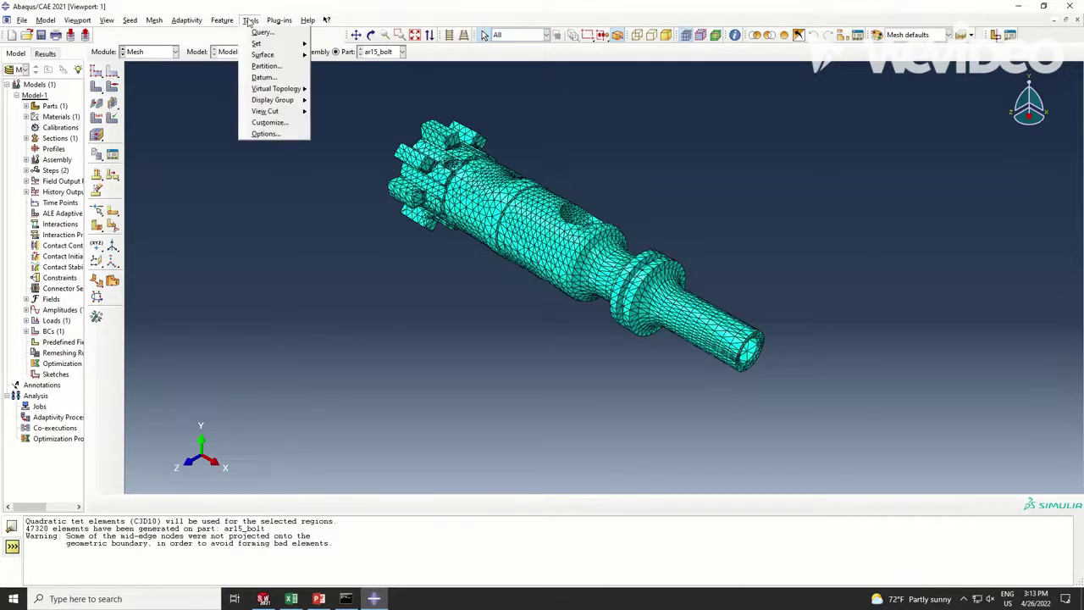
click(268, 35)
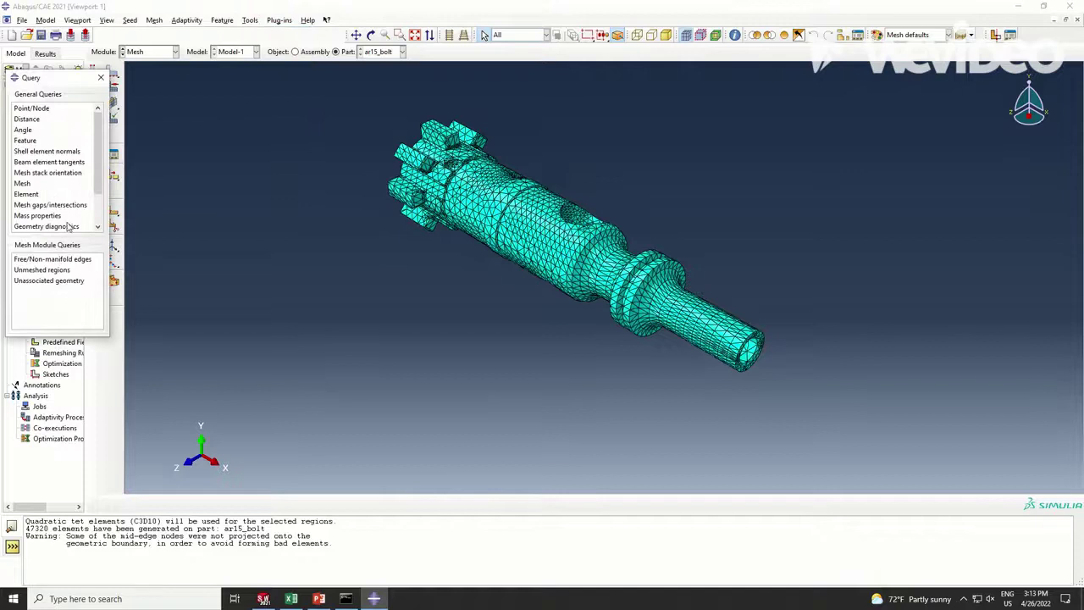
click(23, 183)
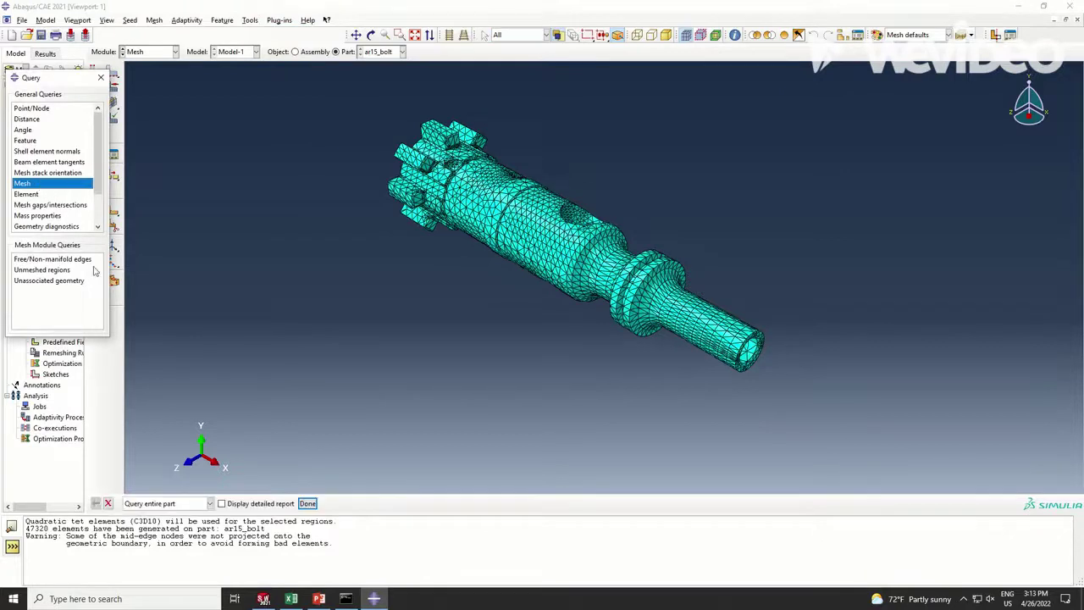
click(308, 503)
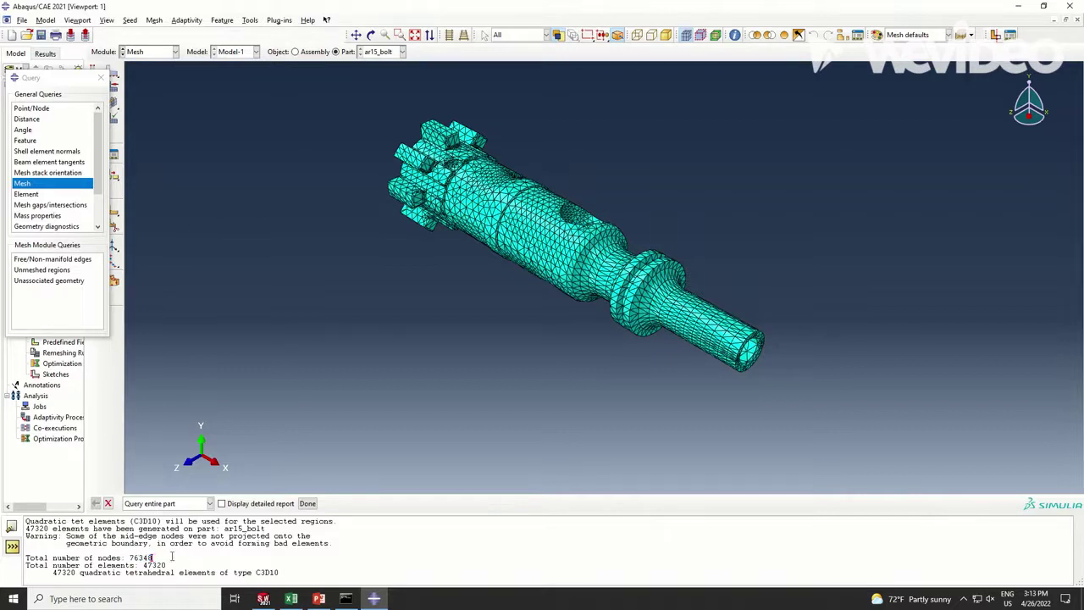
click(103, 72)
Step: In the Job module, create Job-1 as a full analysis of Model-1 and submit it, overwriting the existing job files
click(150, 53)
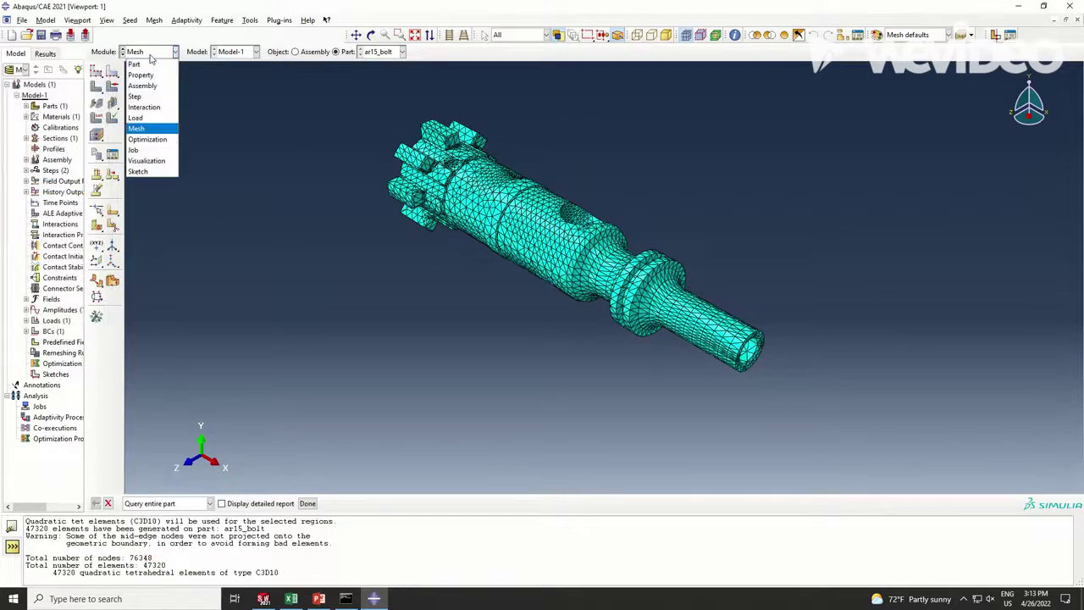
click(149, 152)
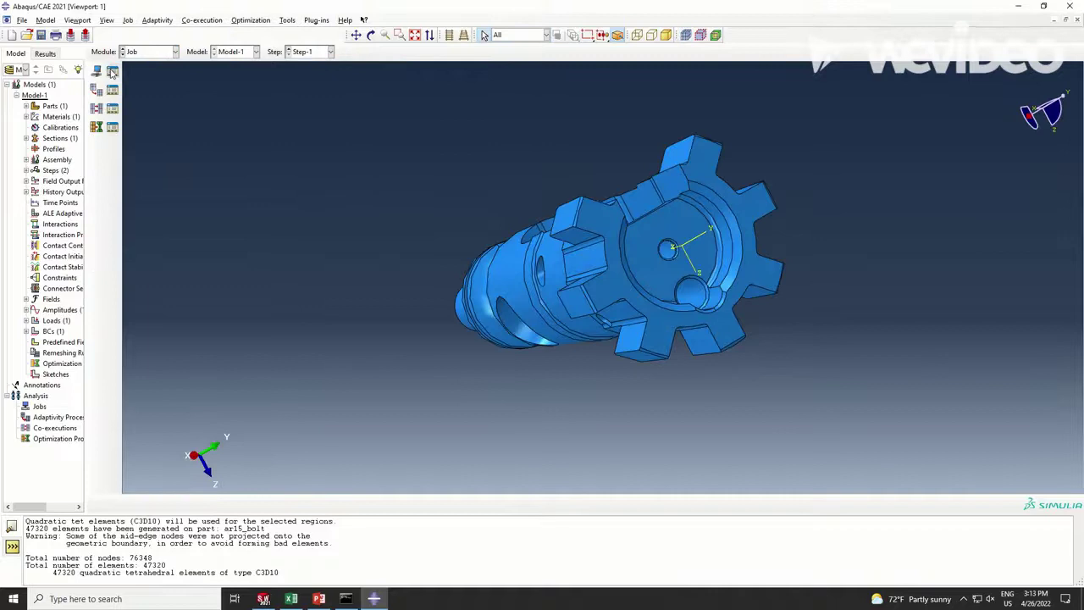
click(113, 73)
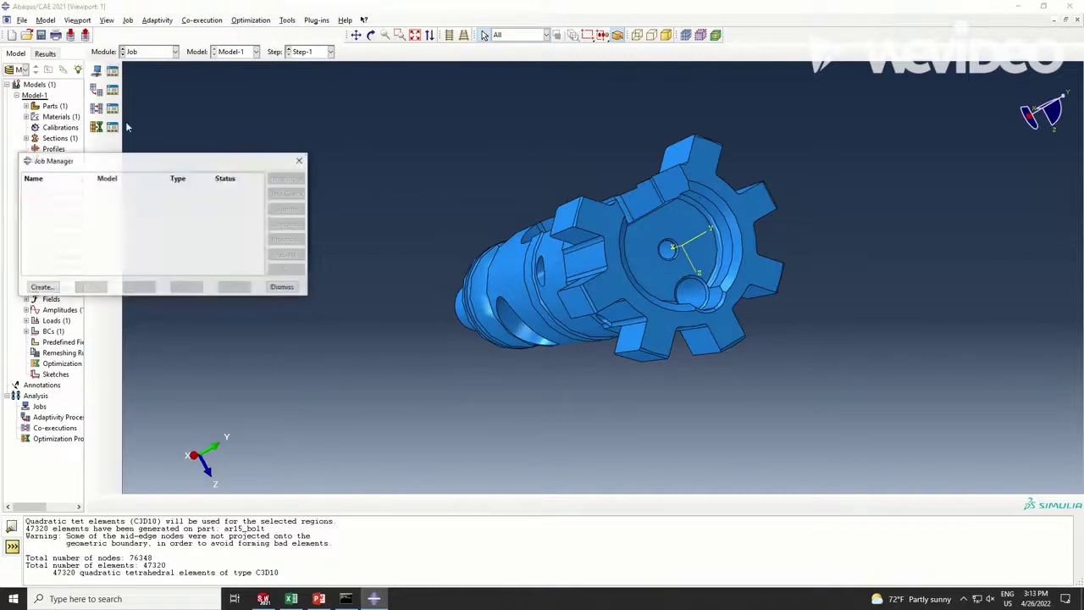
click(43, 288)
click(30, 260)
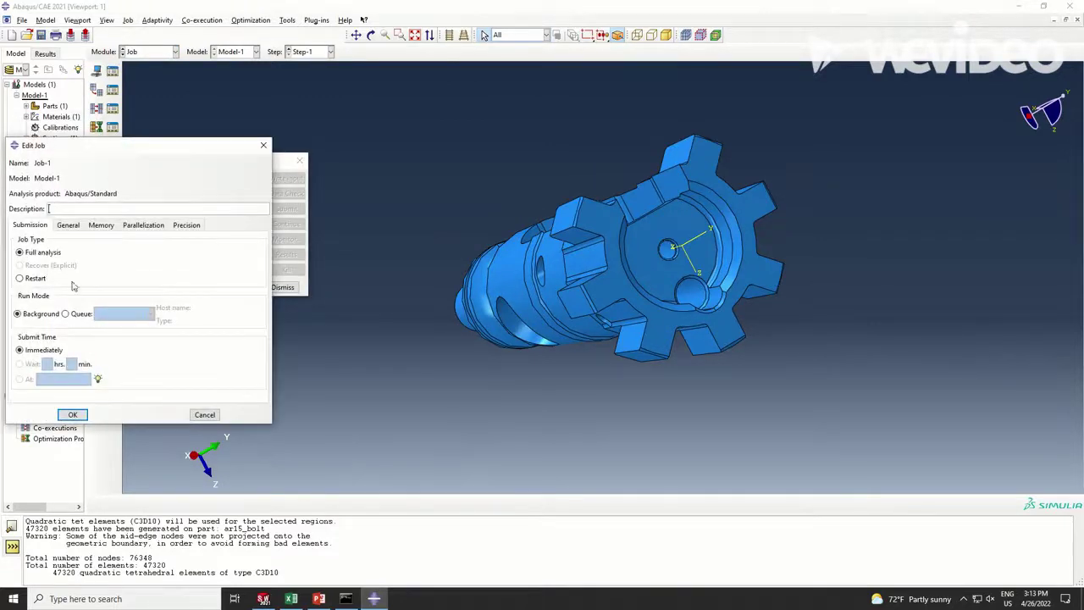
click(73, 415)
click(284, 208)
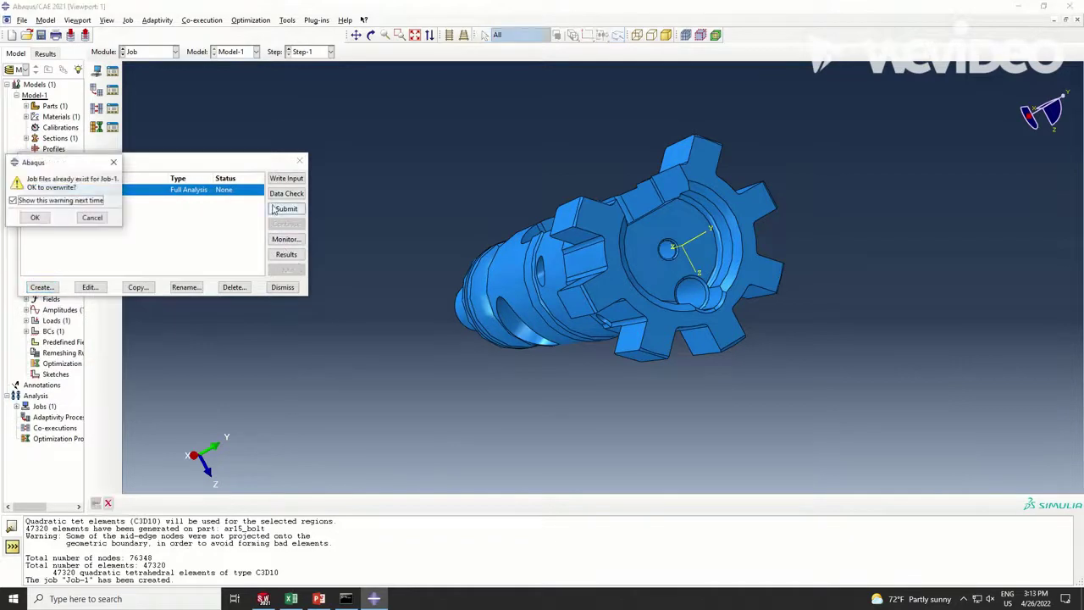
click(34, 218)
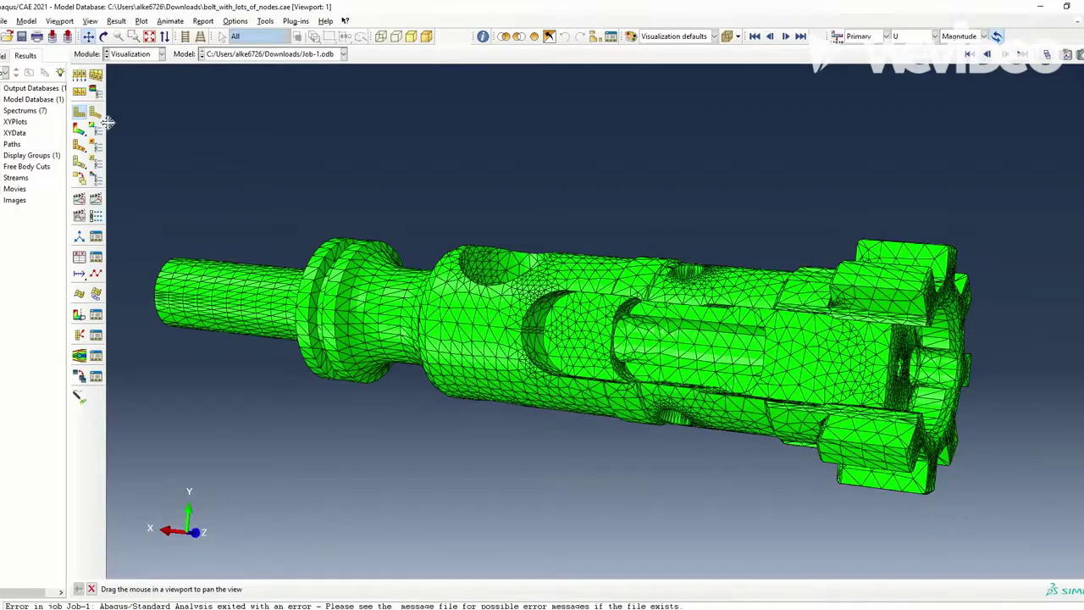
Step: Plot the displacement magnitude contours on the deformed bolt, play their time-history animation and stop it
click(78, 132)
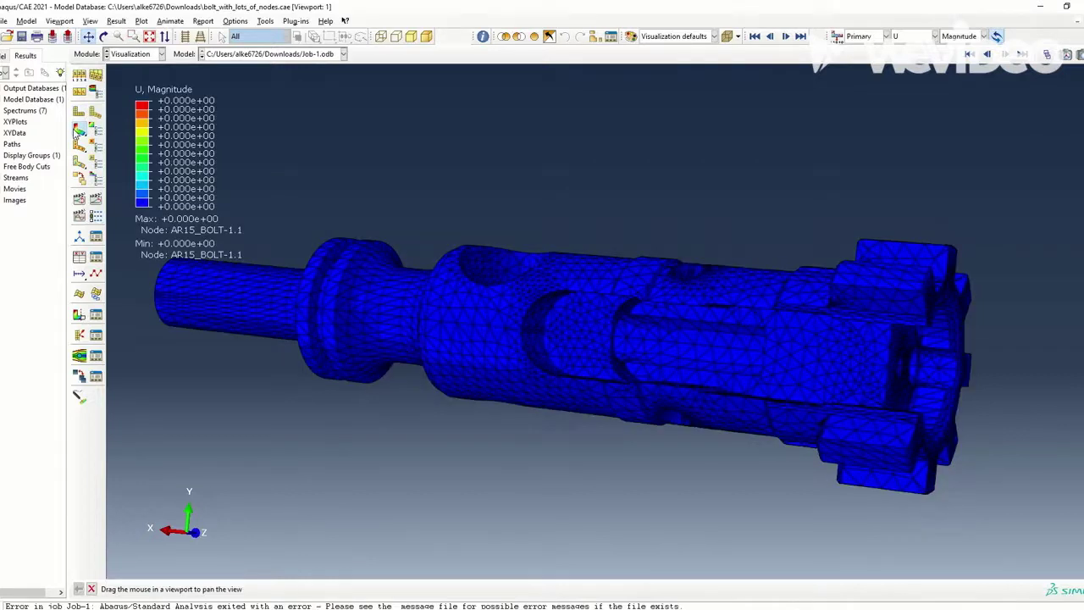
click(93, 205)
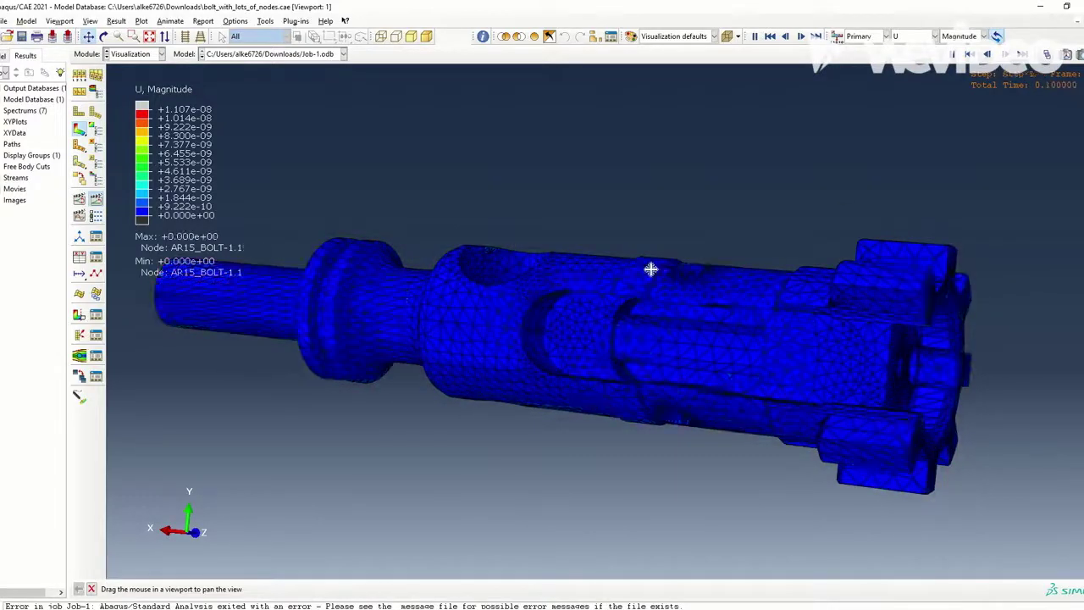
click(97, 197)
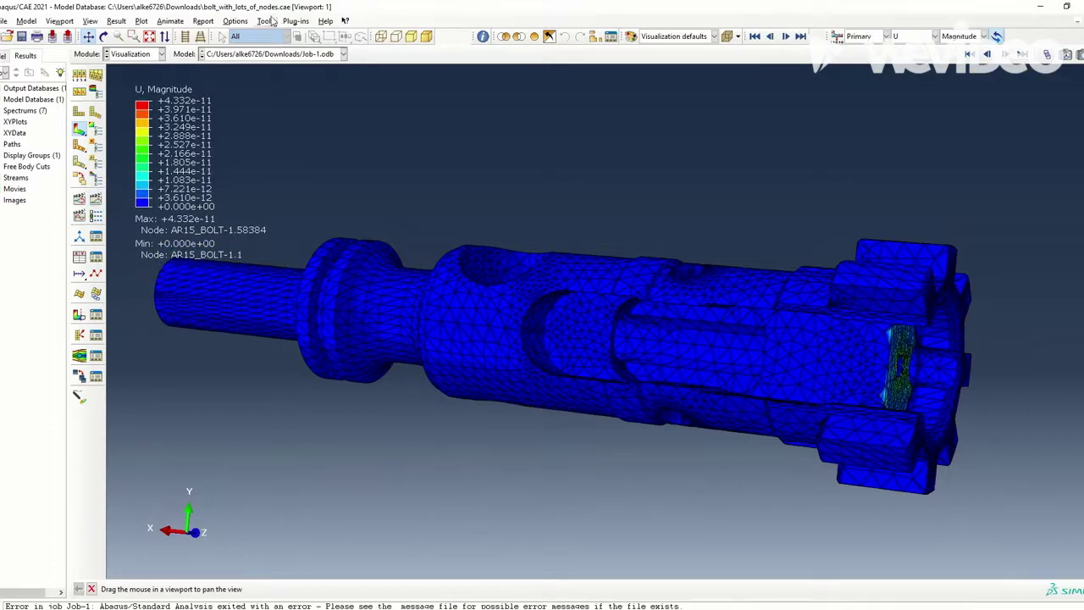
Step: Set a uniform deformation scale factor of 1e7 in the common plot options and replay the time-history animation
click(235, 21)
click(242, 34)
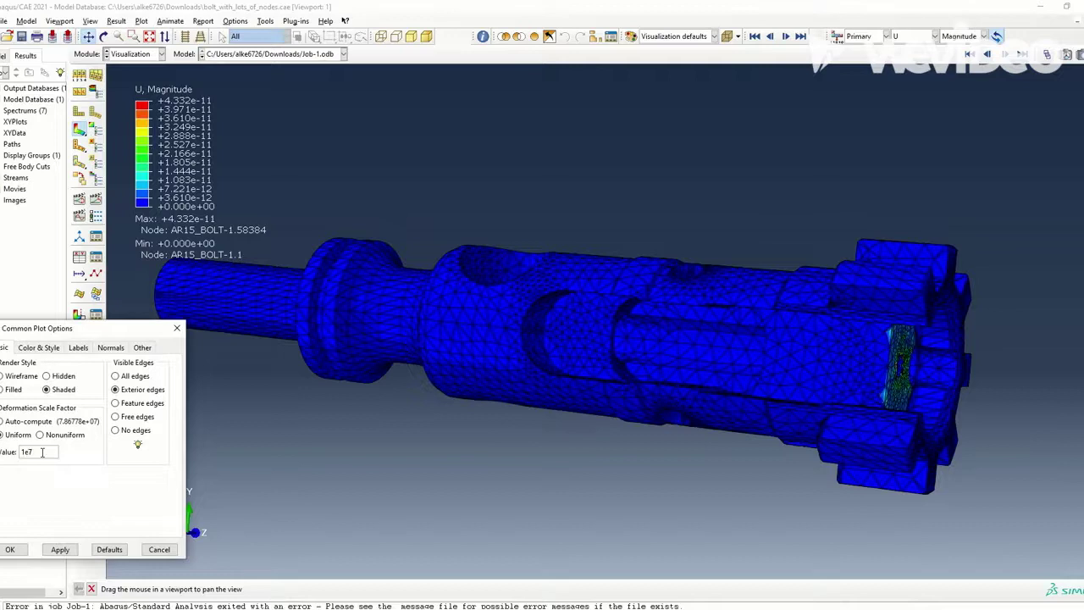
click(11, 550)
click(98, 200)
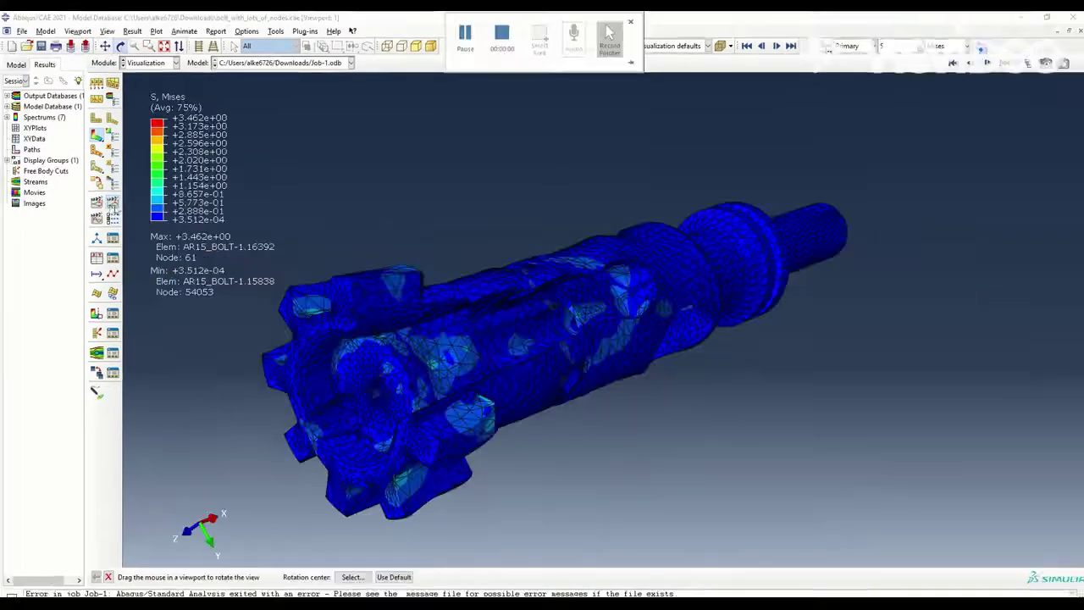
Step: Play the time-history animation of the von Mises stress contours and examine the bolt from the side
click(112, 204)
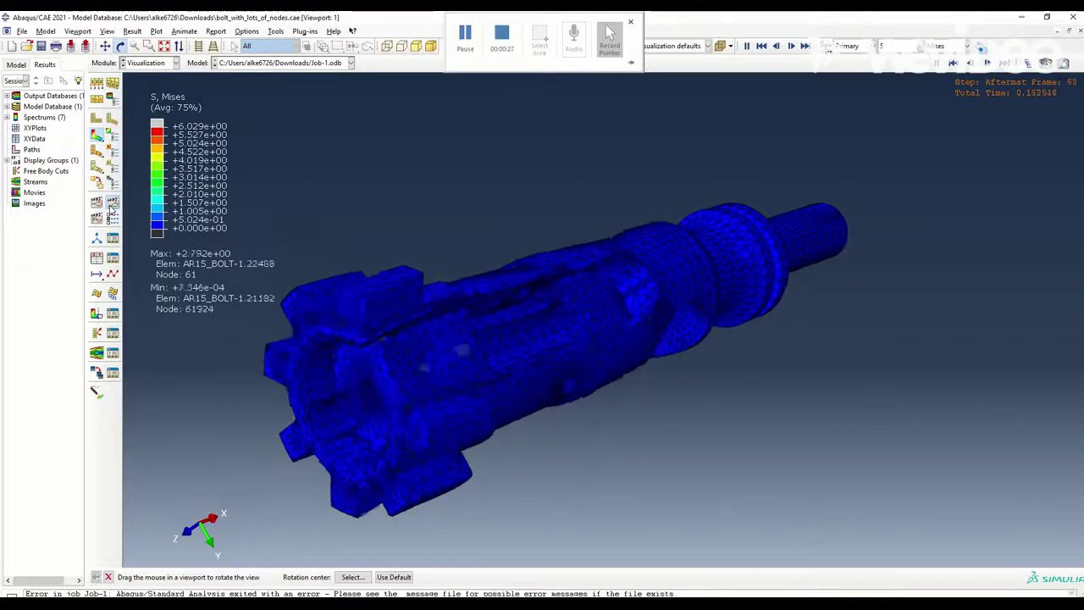
drag(677, 404, 323, 182)
click(122, 48)
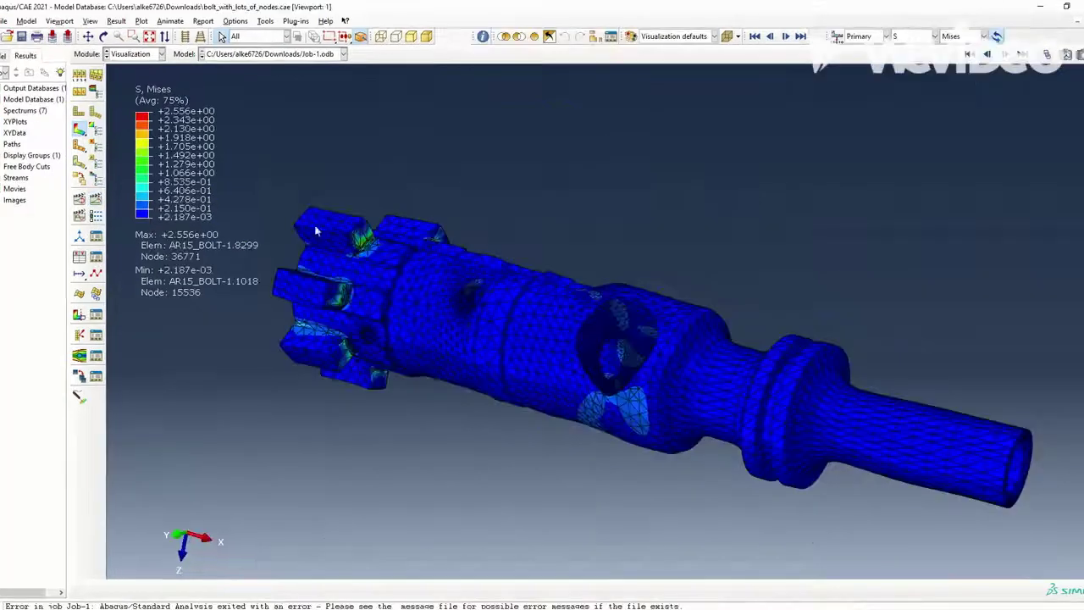
Step: Cut the bolt view along the Y-Plane and animate the von Mises stress over time on the section
click(96, 316)
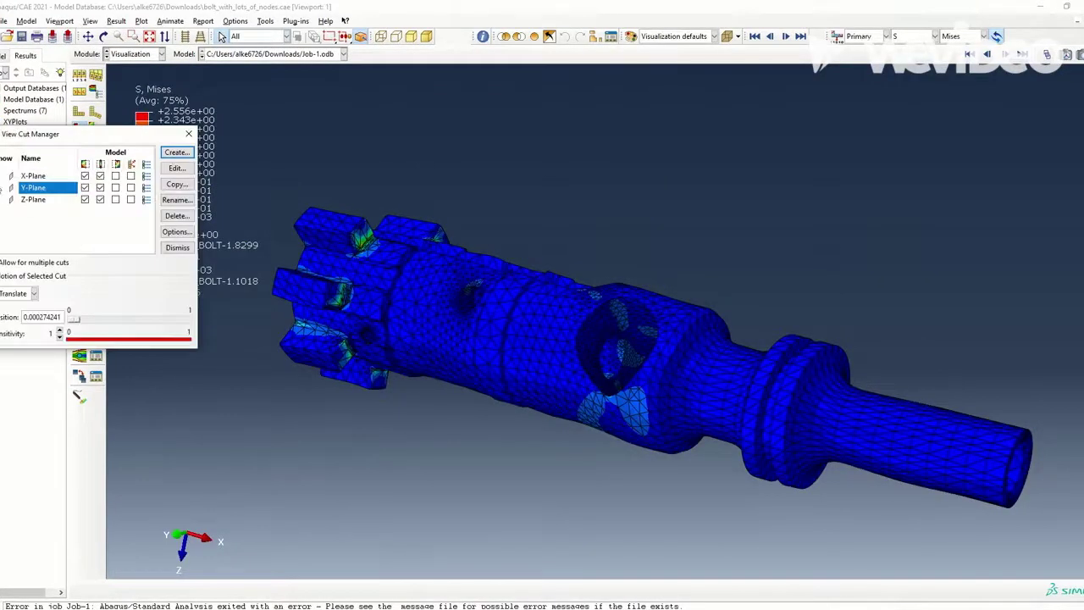
click(4, 188)
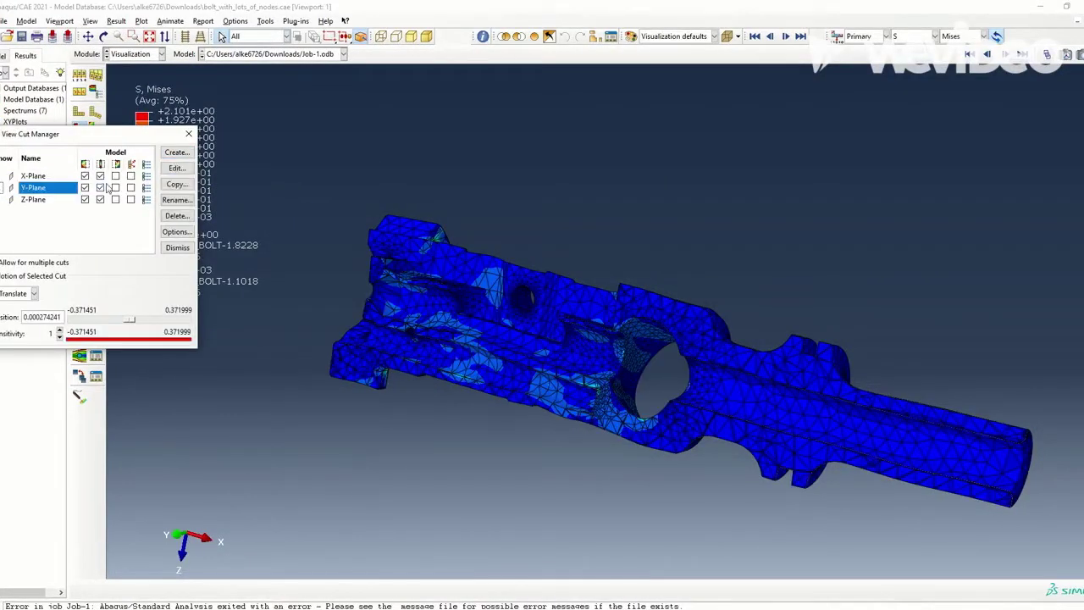
click(191, 134)
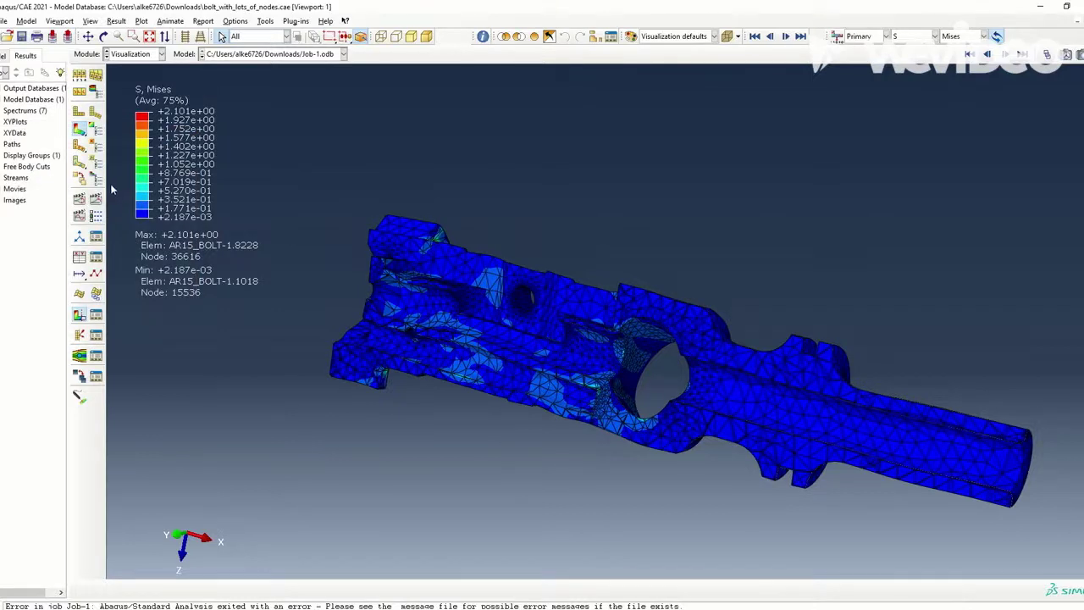
click(96, 203)
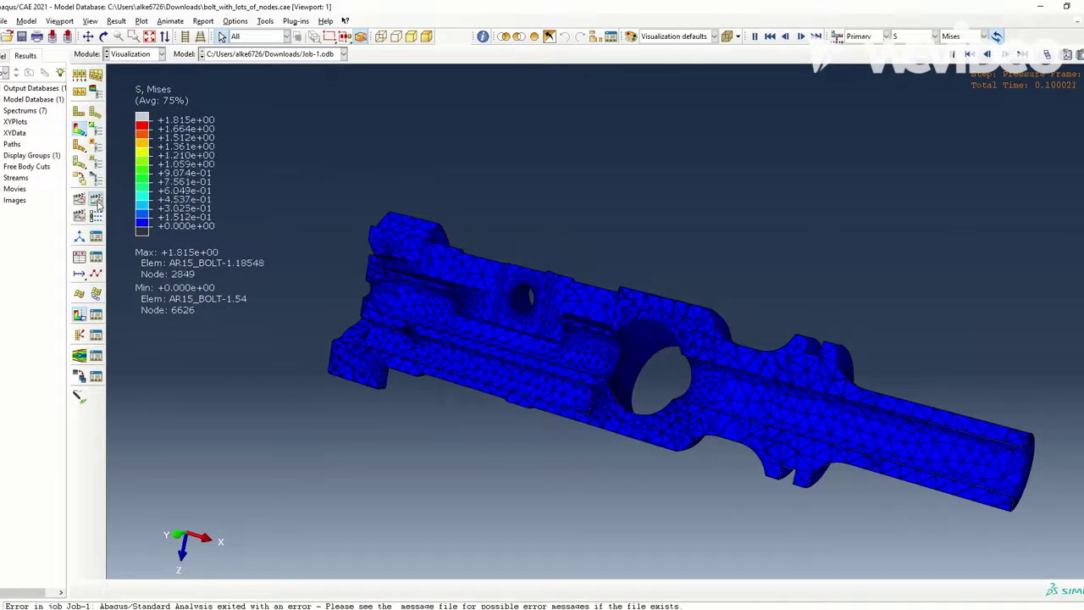